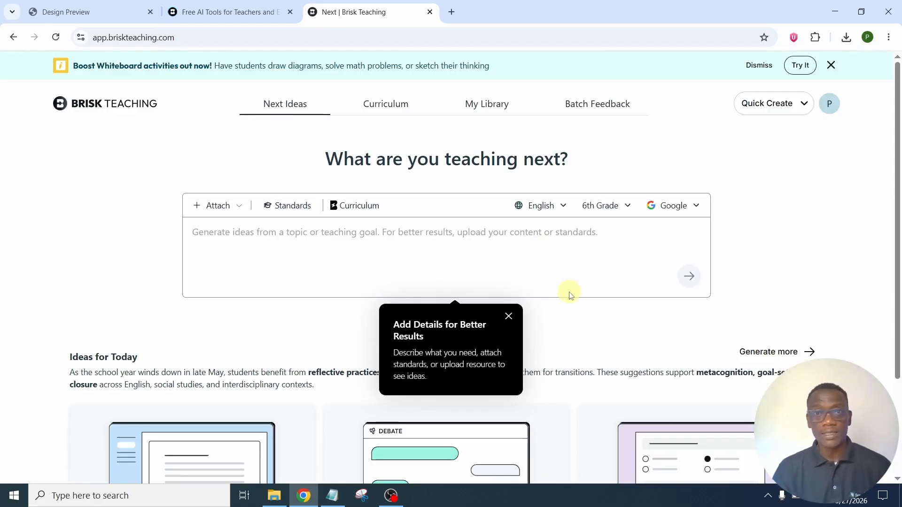
# Review the Quick Create content types in Brisk Teaching, and close both Brisk Teaching pages
pyautogui.click(786, 115)
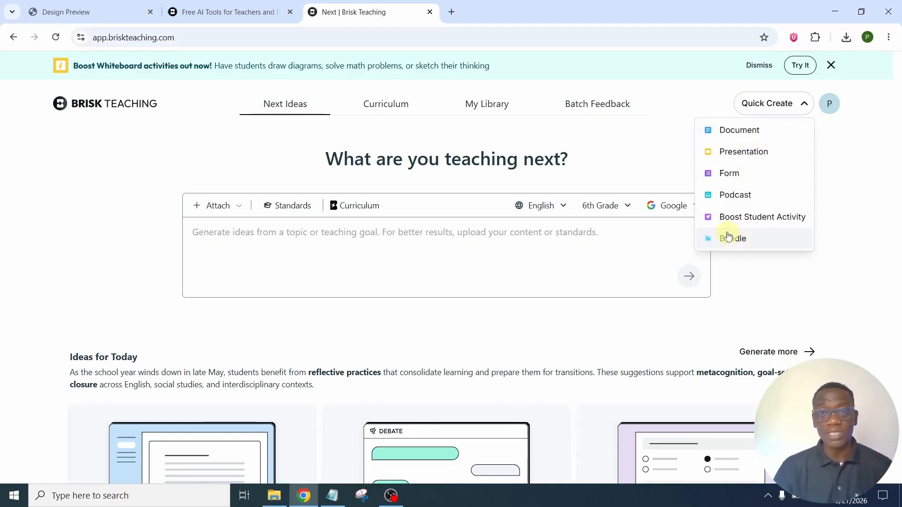
pyautogui.click(648, 187)
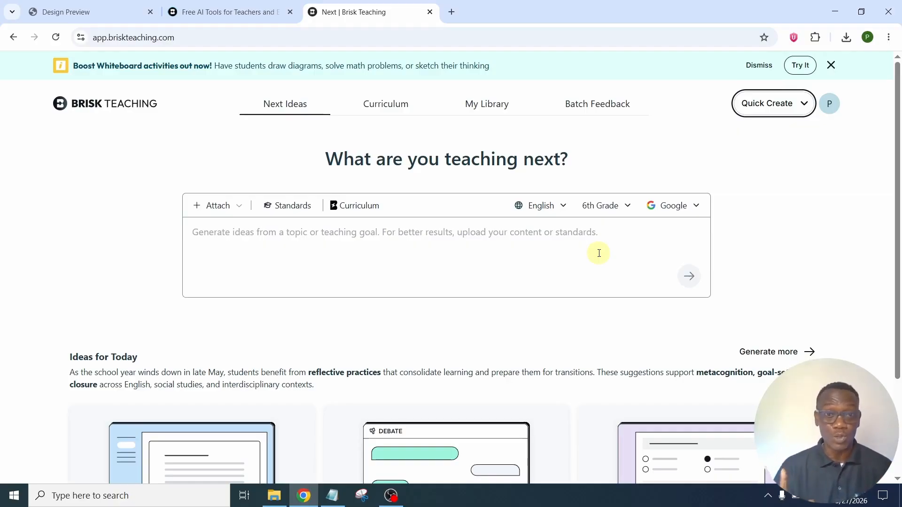
pyautogui.click(292, 11)
pyautogui.click(291, 11)
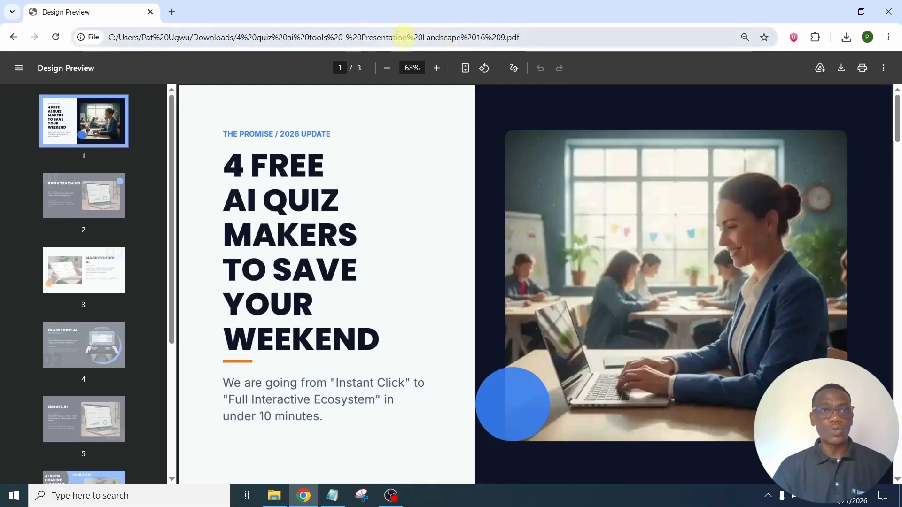
# Search the web for "magicschool ai" in a new tab and open the MagicSchool website
pyautogui.click(173, 12)
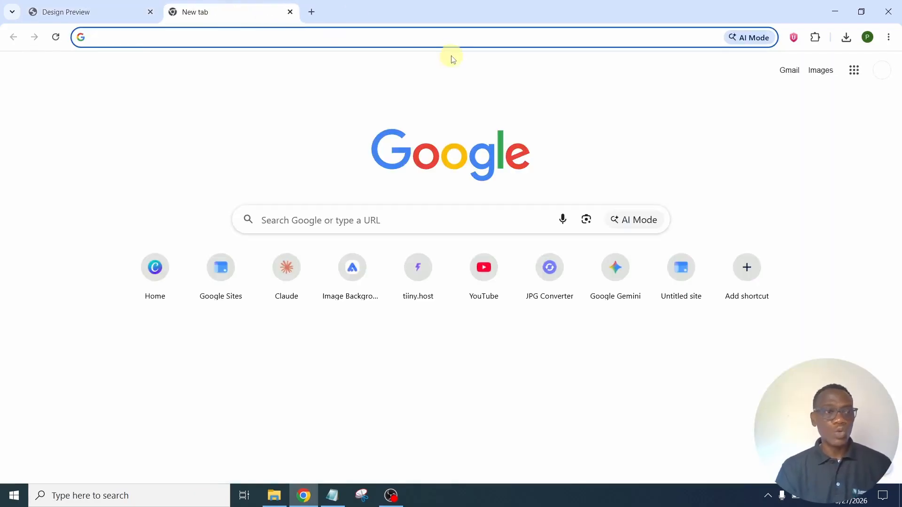
pyautogui.write('magicschool ai')
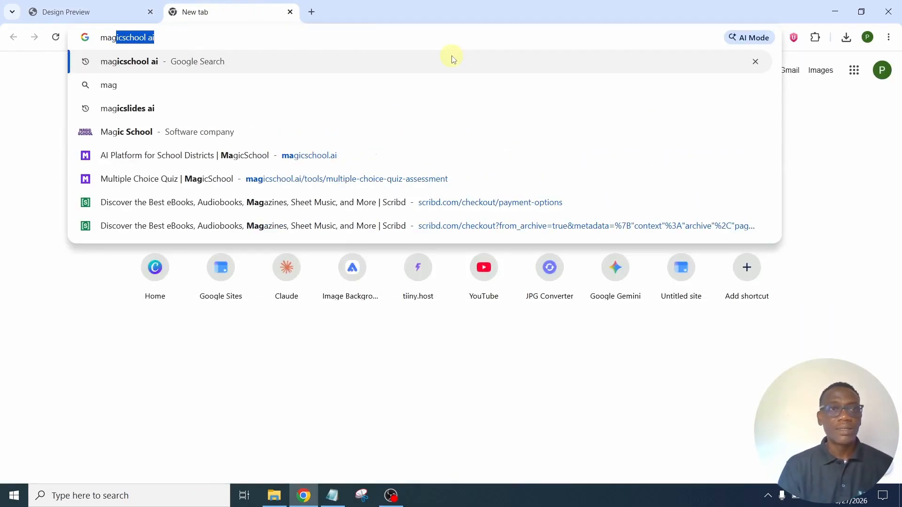
pyautogui.press('Right')
pyautogui.click(452, 58)
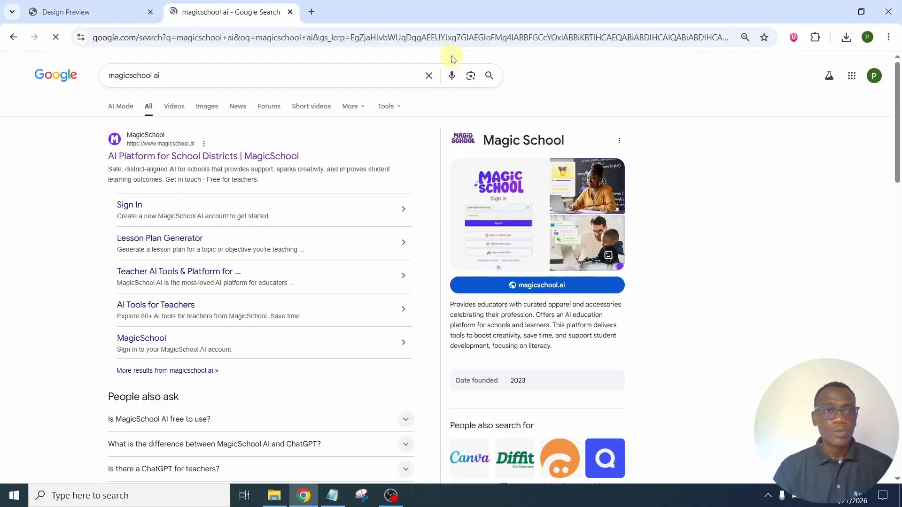
pyautogui.click(175, 161)
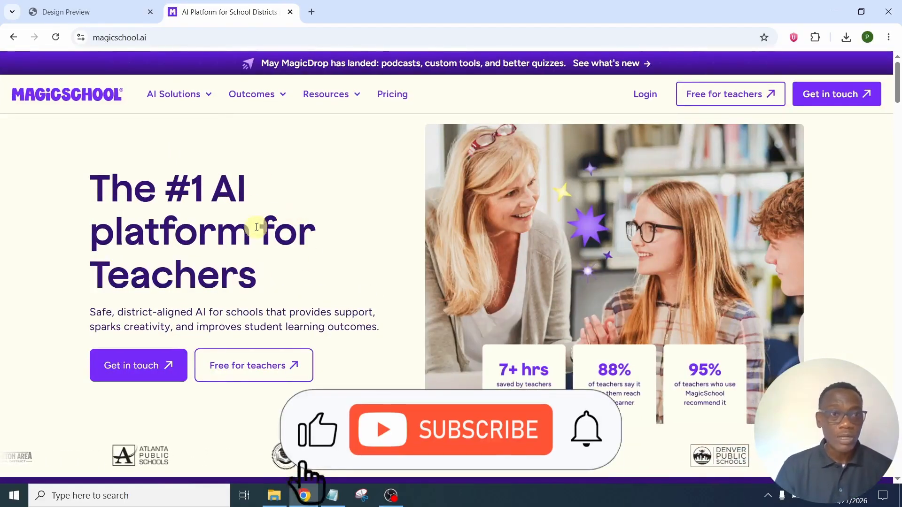
# Look through the MagicSchool home page and open the Multiple Choice Quiz Maker listed under AI for Teachers
pyautogui.moveTo(111, 195); pyautogui.dragTo(271, 278)
pyautogui.scroll(-5, 270, 272)
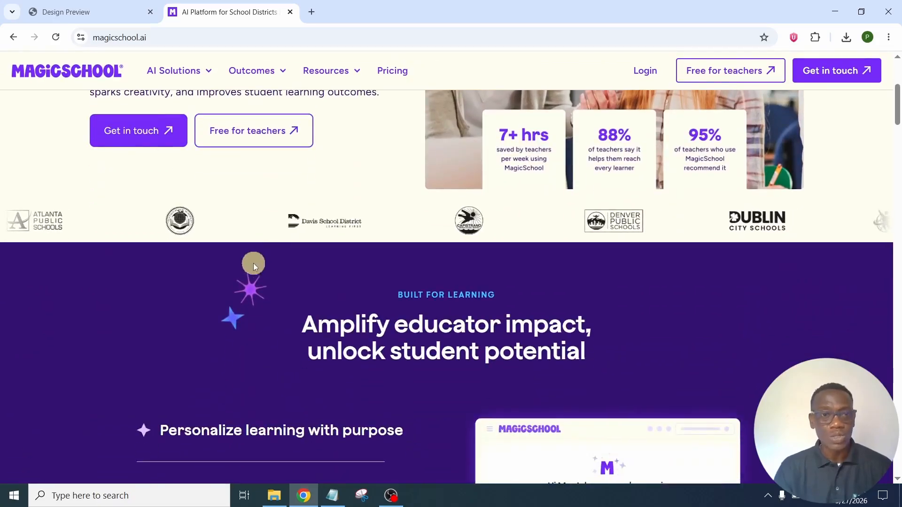
pyautogui.scroll(-4, 253, 264)
pyautogui.scroll(-12, 250, 267)
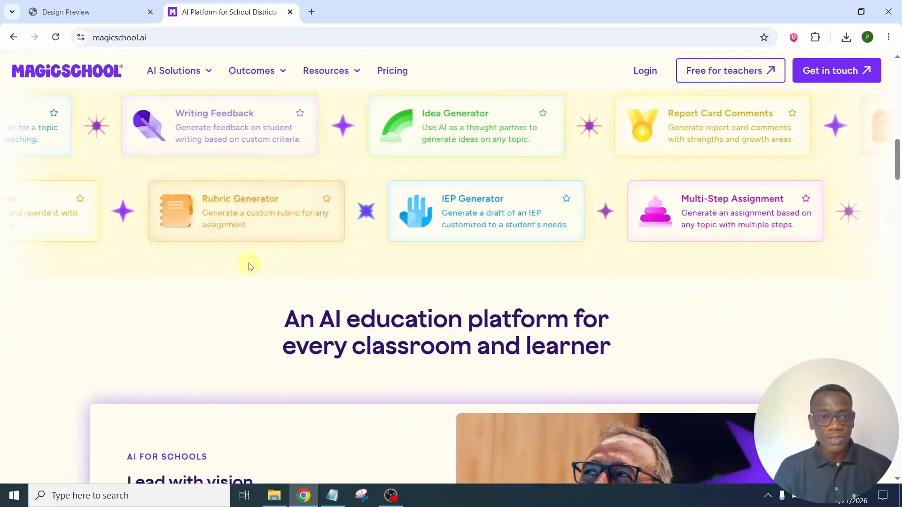
pyautogui.scroll(-10, 249, 266)
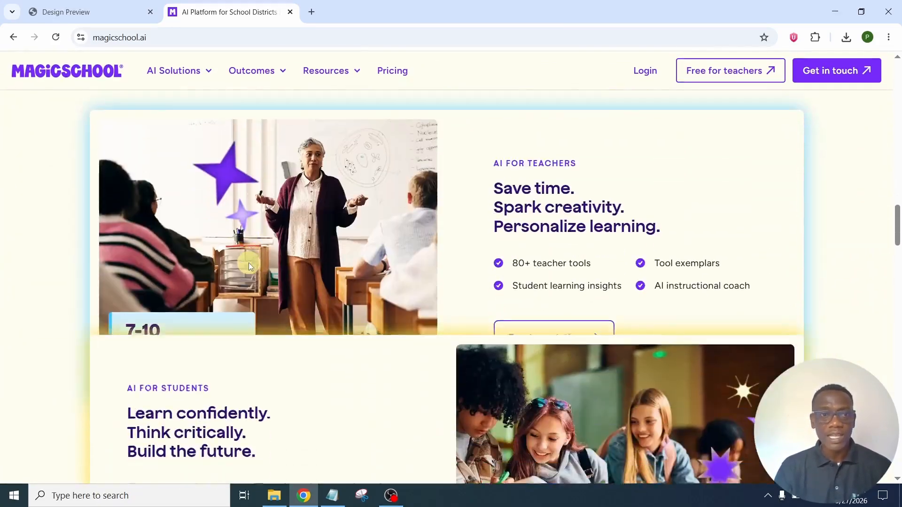
pyautogui.scroll(-12, 292, 296)
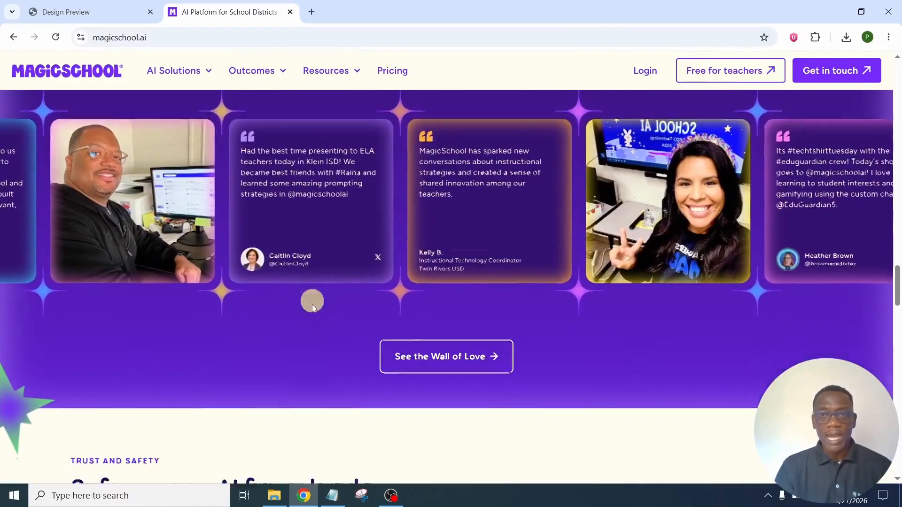
pyautogui.scroll(-12, 310, 303)
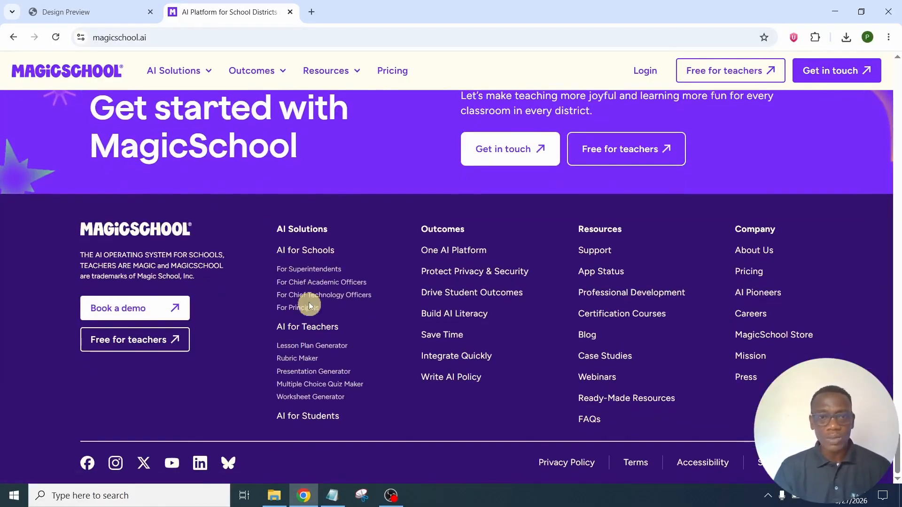
pyautogui.click(342, 385)
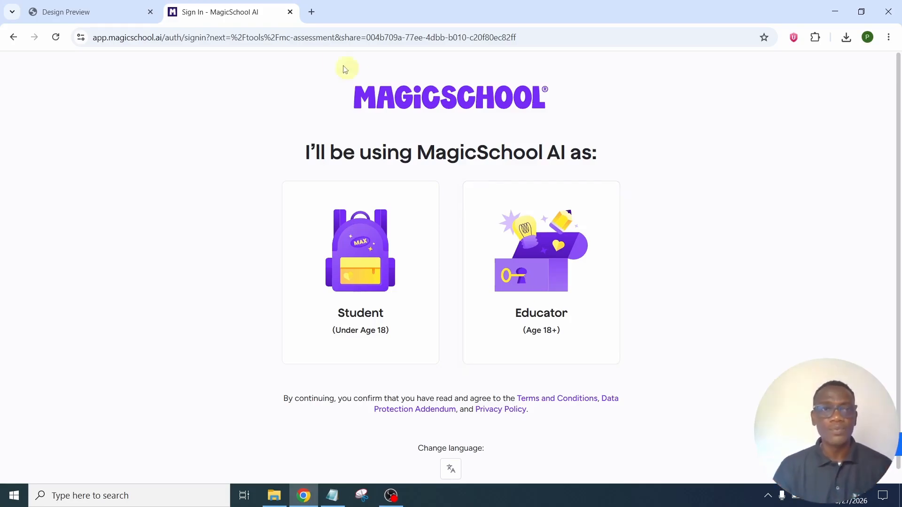
# Search the web for "classpoint ai" and open the ClassPoint website
pyautogui.click(317, 40)
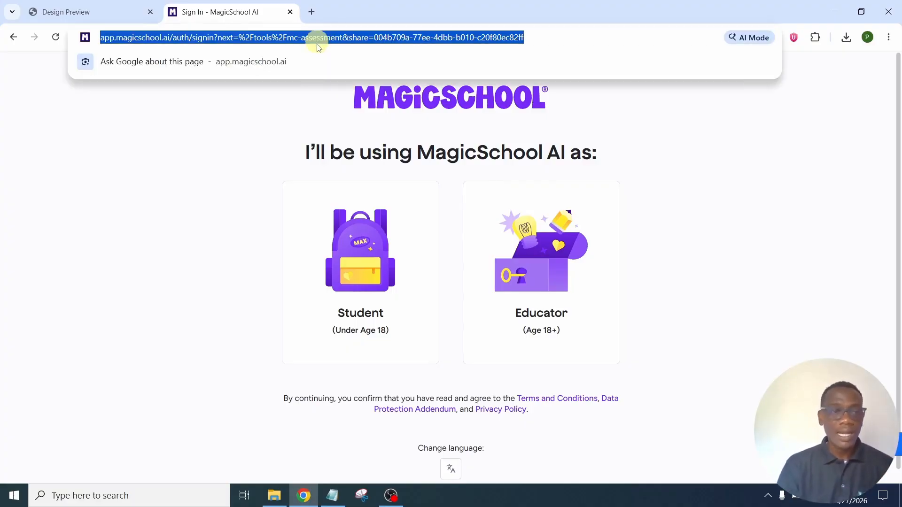
pyautogui.write('class')
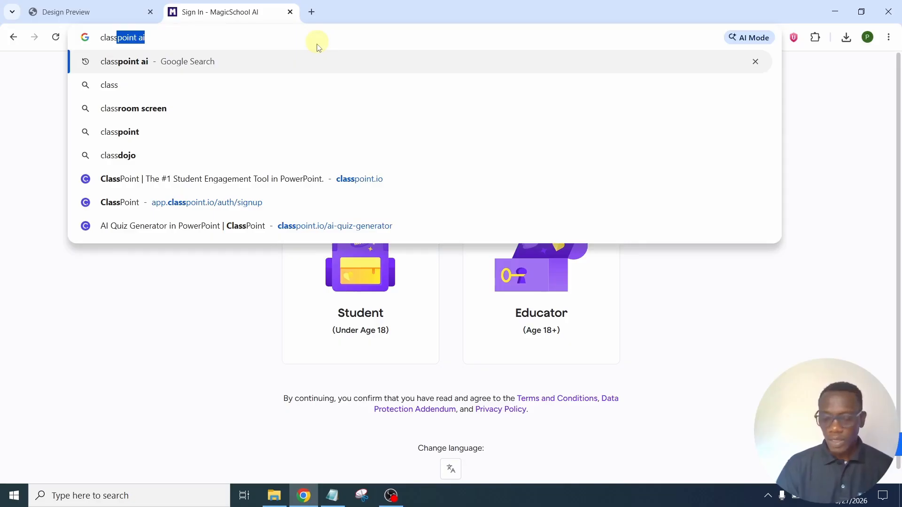
pyautogui.press('Return')
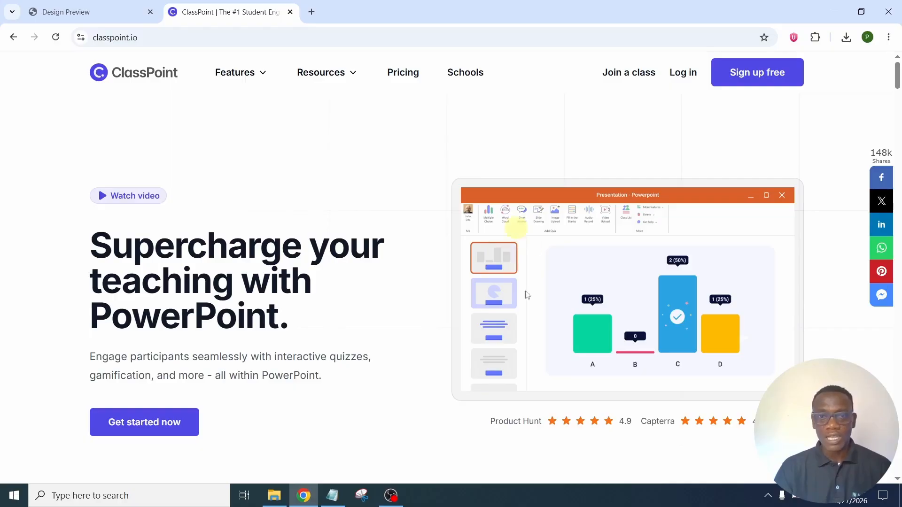
# Look through the ClassPoint home page and open the AI quiz generator listed among its features
pyautogui.scroll(-3, 198, 303)
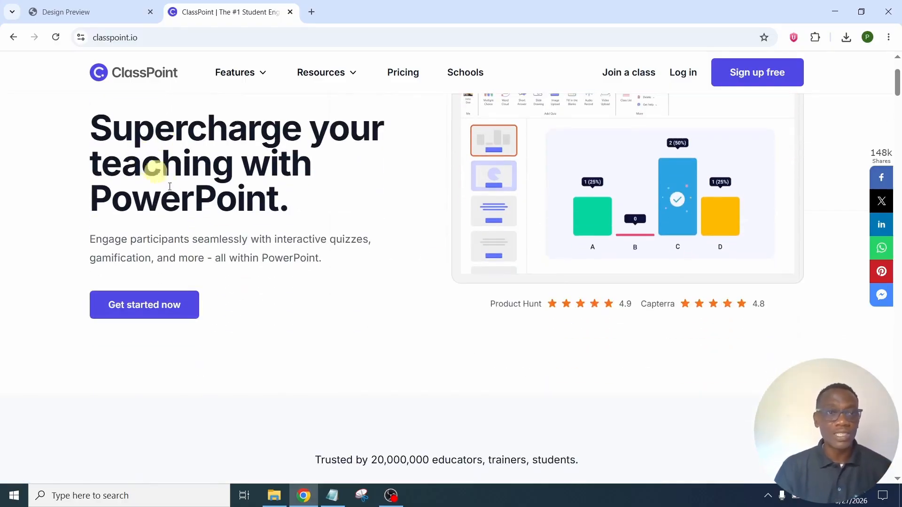
pyautogui.scroll(-5, 238, 221)
pyautogui.scroll(-20, 227, 238)
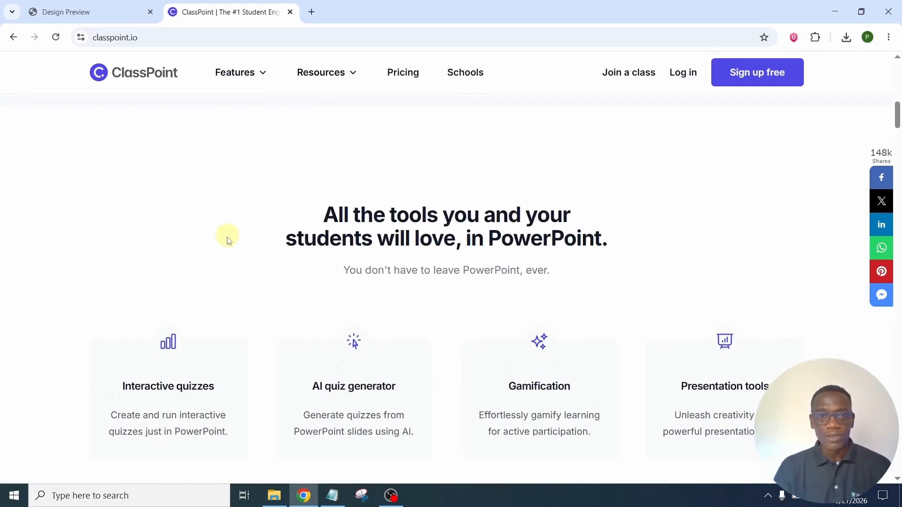
pyautogui.scroll(-20, 229, 242)
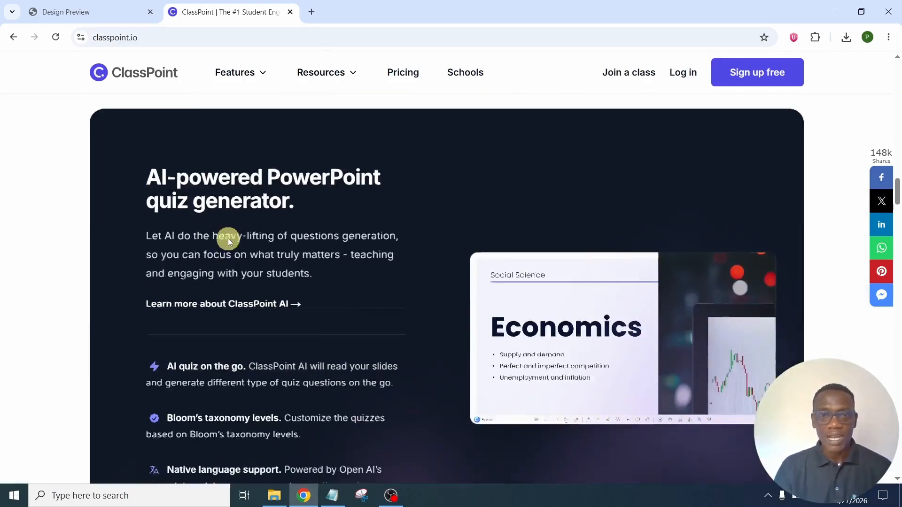
pyautogui.scroll(-20, 230, 241)
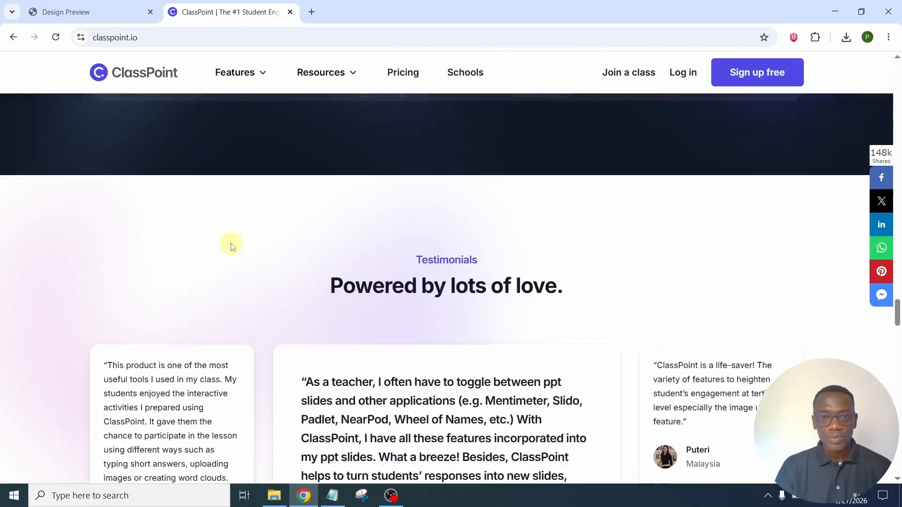
pyautogui.scroll(-8, 230, 254)
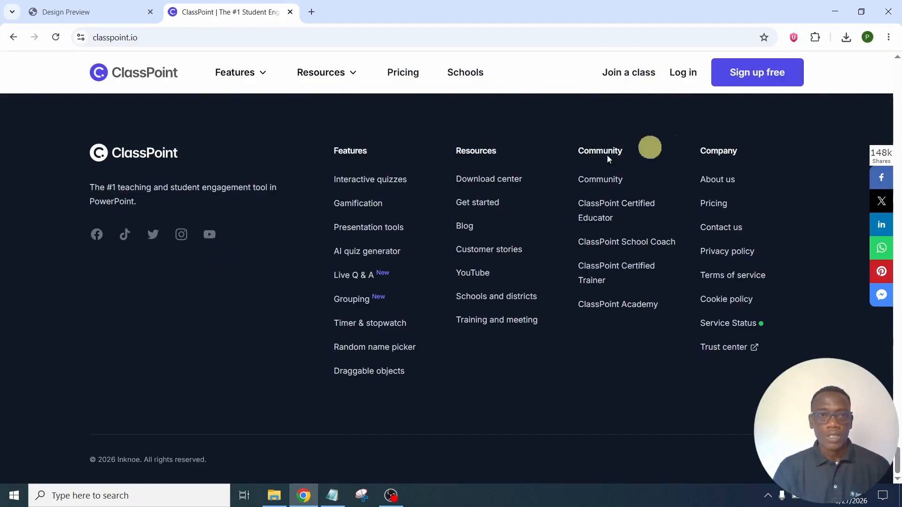
pyautogui.moveTo(331, 183); pyautogui.dragTo(410, 182)
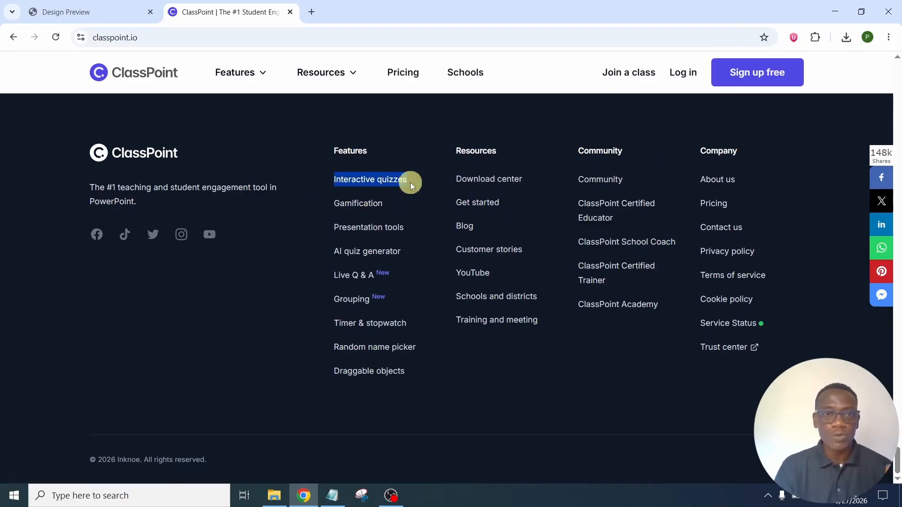
pyautogui.click(383, 259)
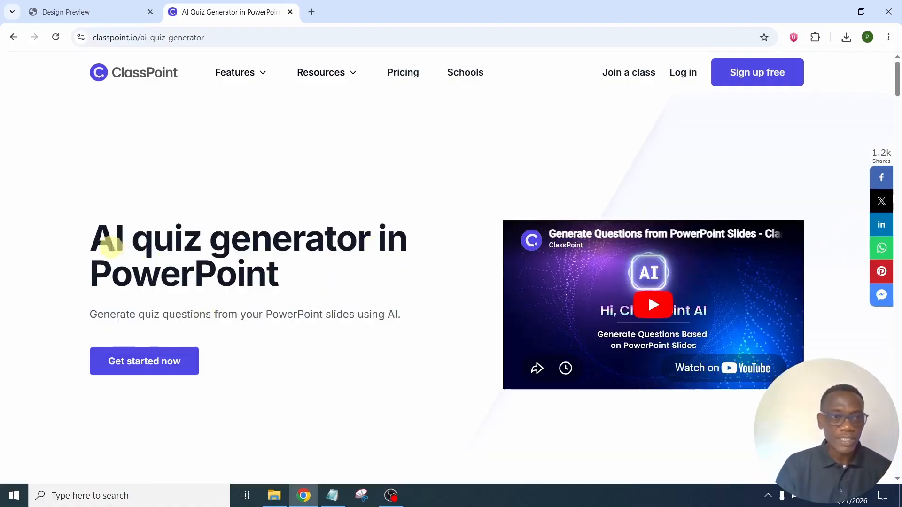
# View the account sign-up form offered on ClassPoint's AI quiz generator page, and close it
pyautogui.moveTo(101, 243); pyautogui.dragTo(323, 263)
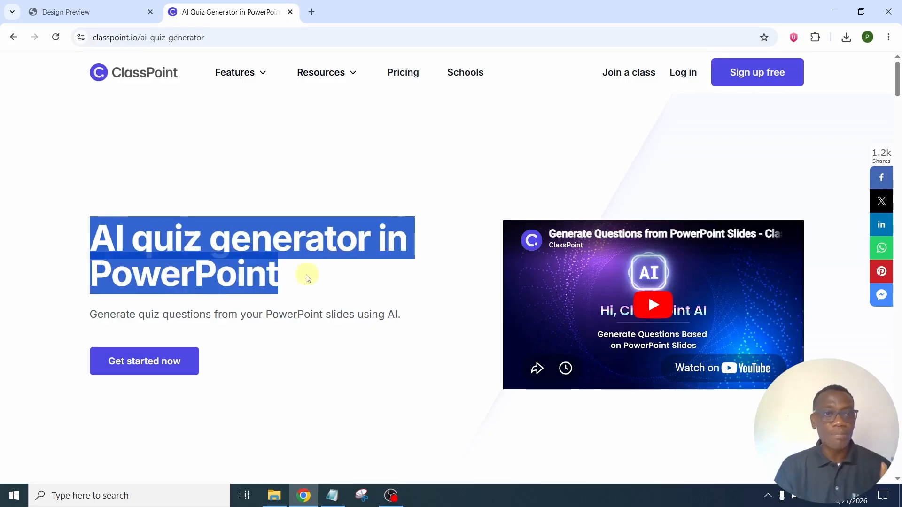
pyautogui.scroll(-3, 350, 310)
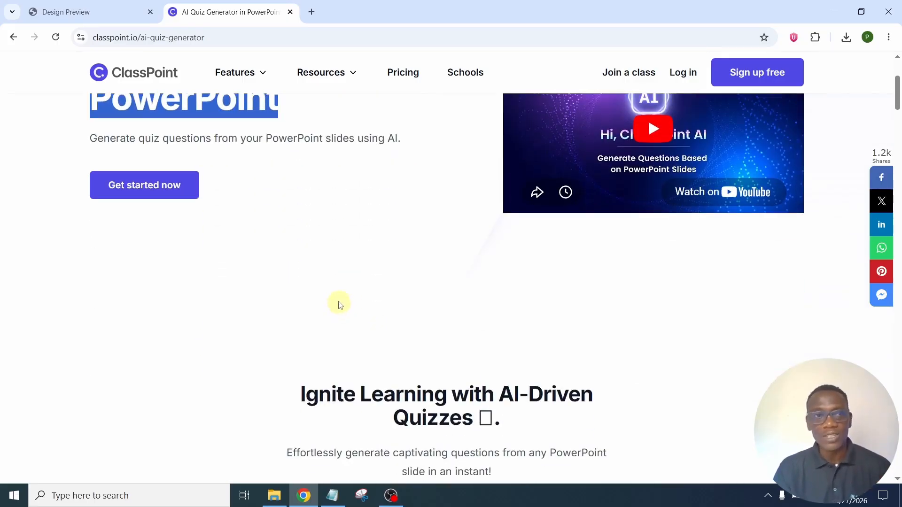
pyautogui.scroll(2, 341, 305)
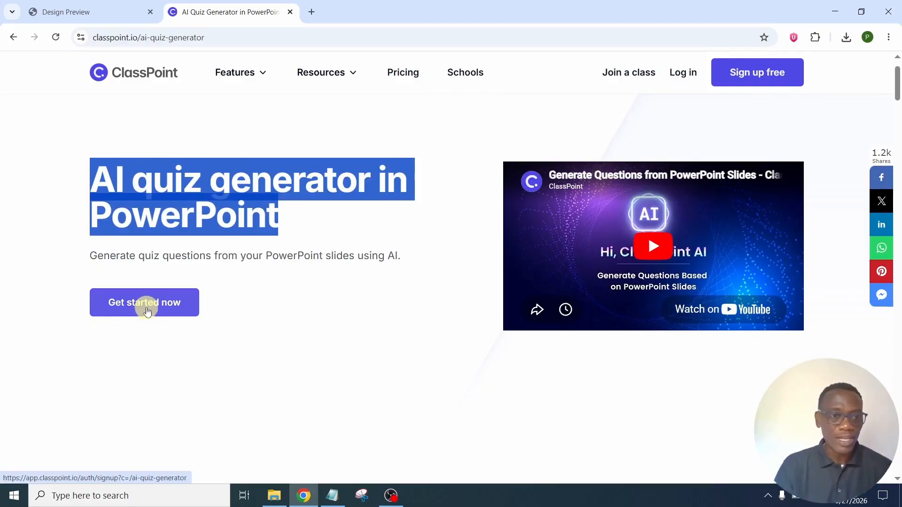
pyautogui.click(147, 312)
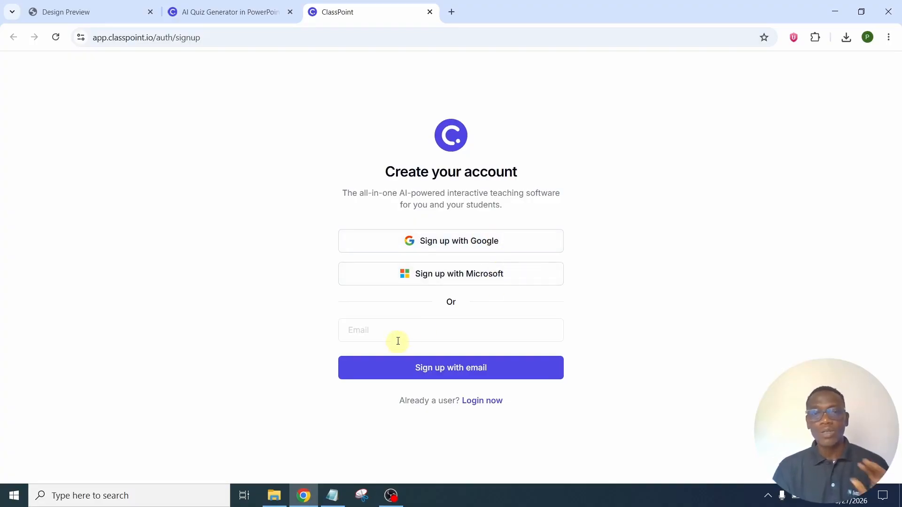
pyautogui.click(410, 334)
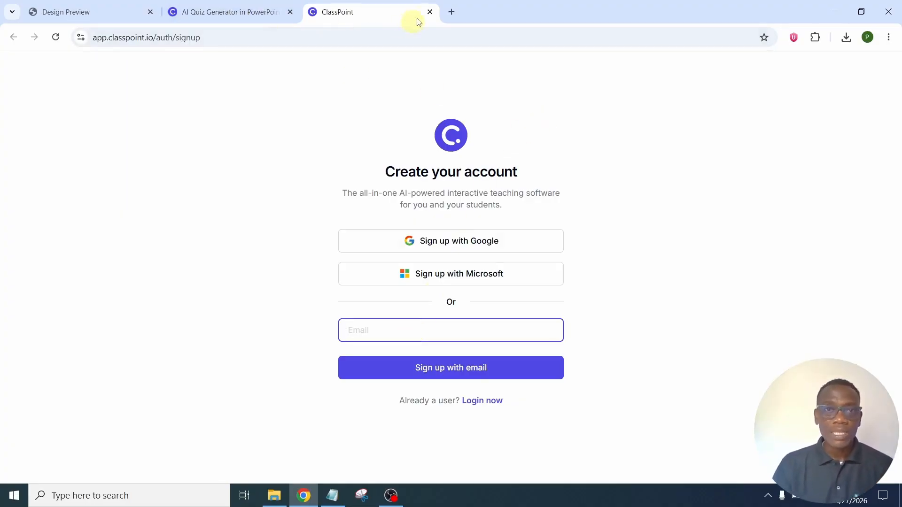
pyautogui.click(429, 11)
# Search the web for "edcafe ai" and open the Edcafe AI website
pyautogui.click(242, 38)
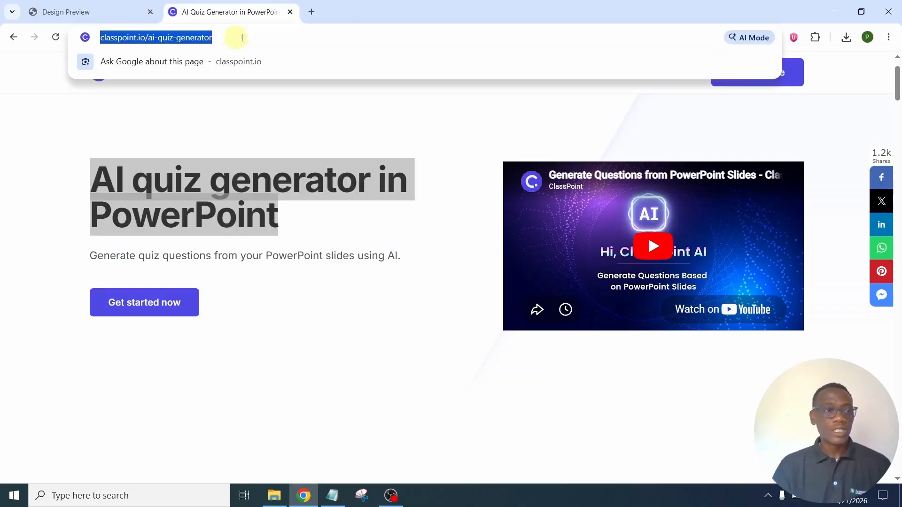
pyautogui.write('edcafe ai')
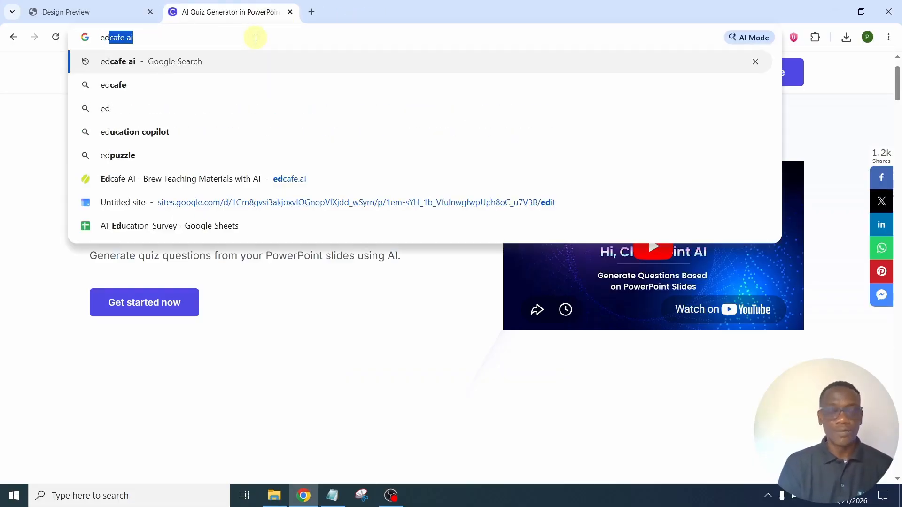
pyautogui.press('Return')
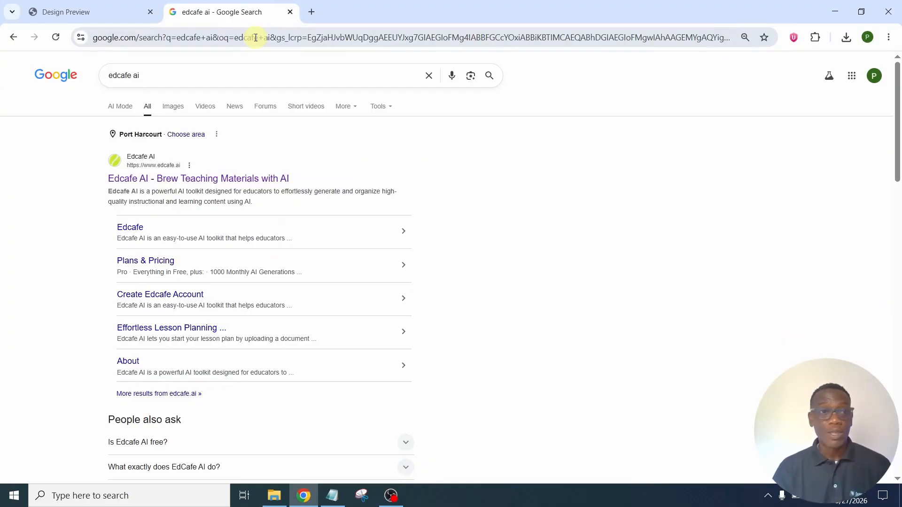
pyautogui.click(199, 184)
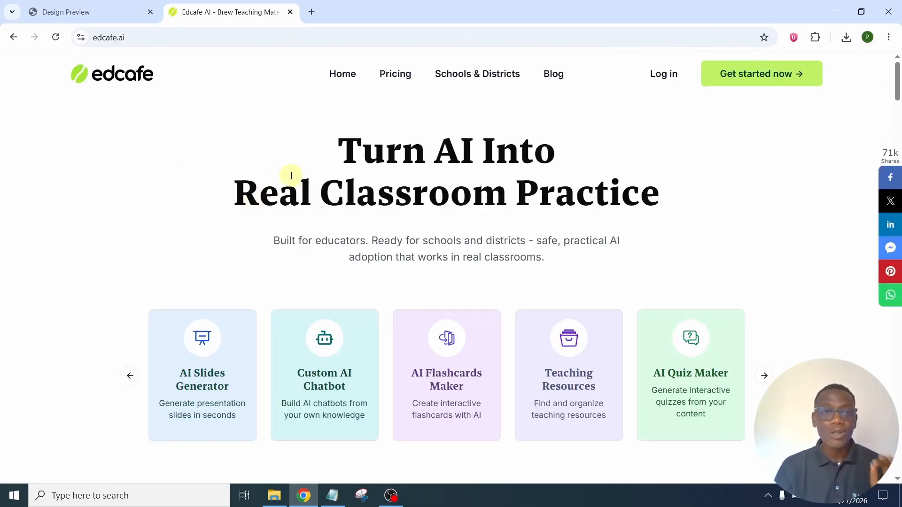
# Examine the Edcafe home page down to the section on advanced features for educators
pyautogui.scroll(-7, 295, 213)
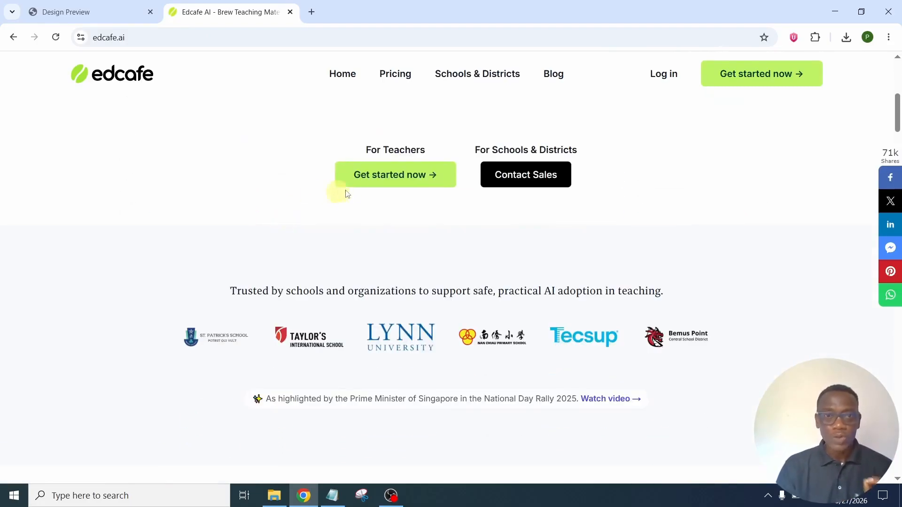
pyautogui.scroll(-1, 385, 212)
pyautogui.scroll(-5, 385, 212)
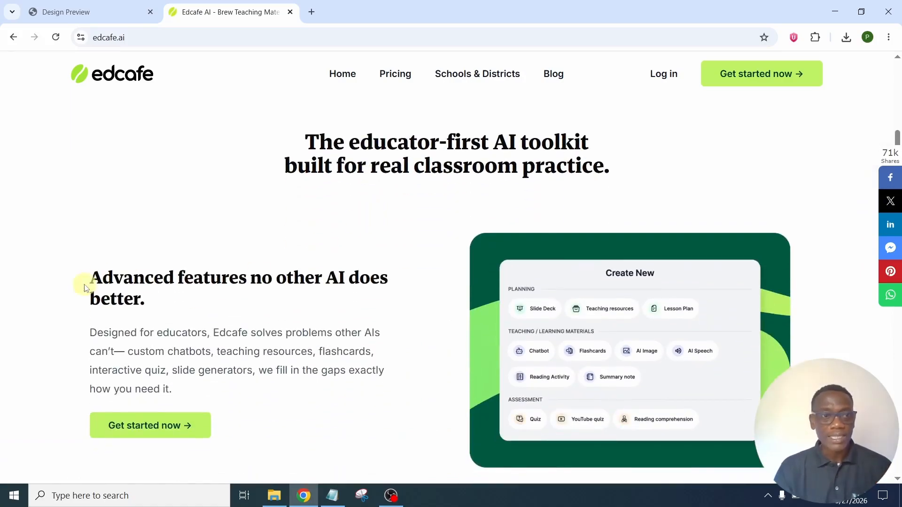
pyautogui.moveTo(90, 280); pyautogui.dragTo(186, 311)
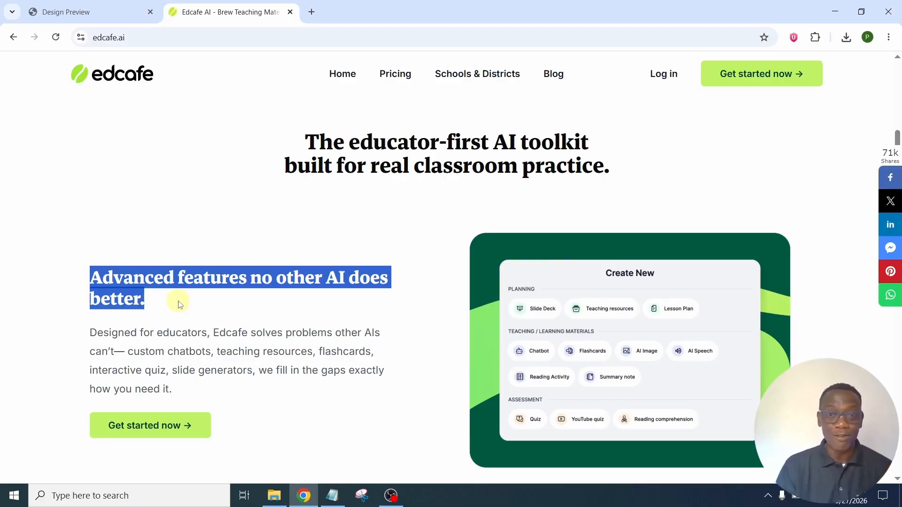
# Examine the Edcafe home page sections on bringing your own knowledge and on smart AI that interacts with students
pyautogui.click(214, 303)
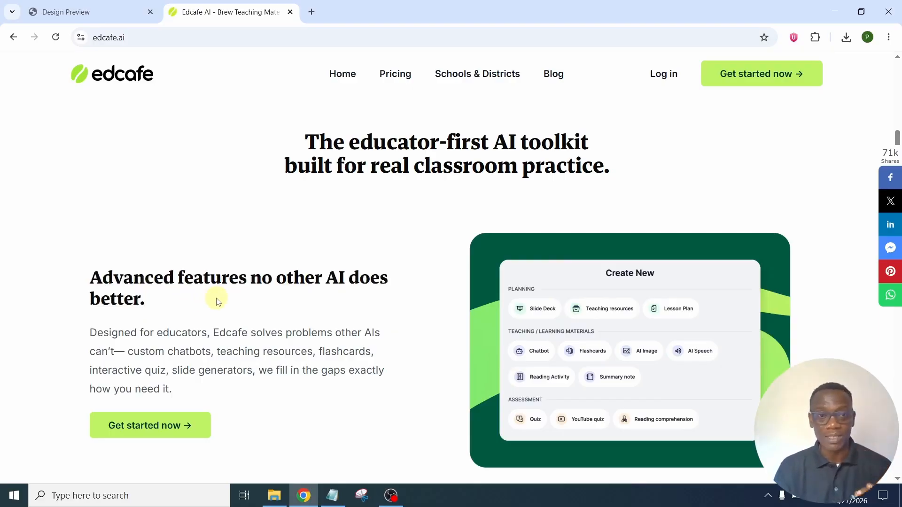
pyautogui.scroll(-6, 214, 306)
pyautogui.scroll(-1, 213, 303)
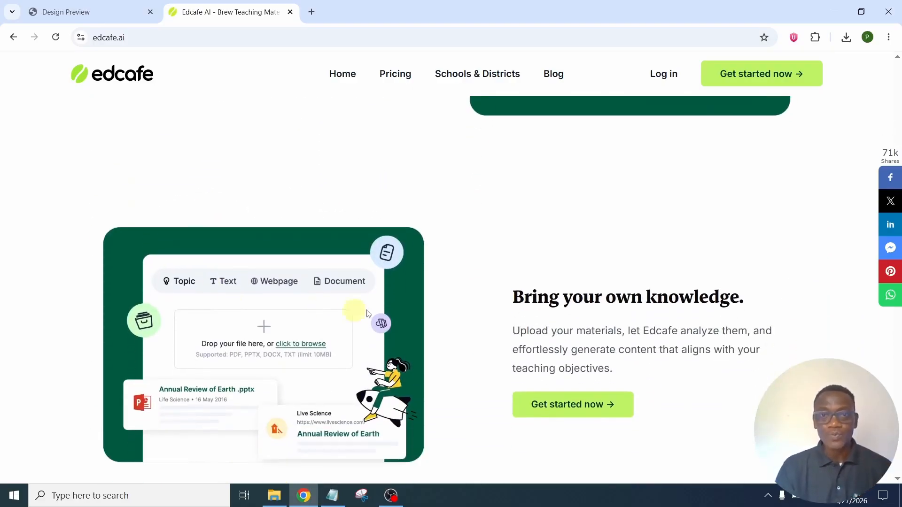
pyautogui.moveTo(516, 301); pyautogui.dragTo(714, 300)
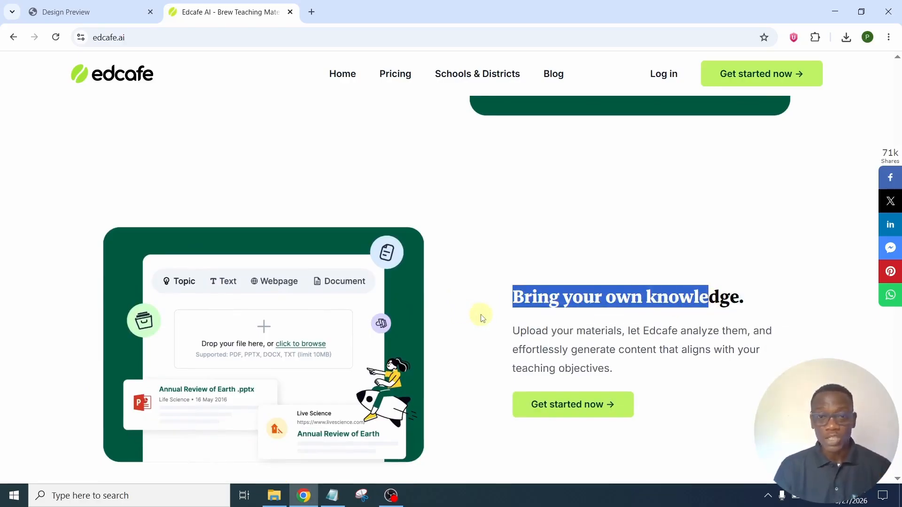
pyautogui.scroll(-7, 479, 314)
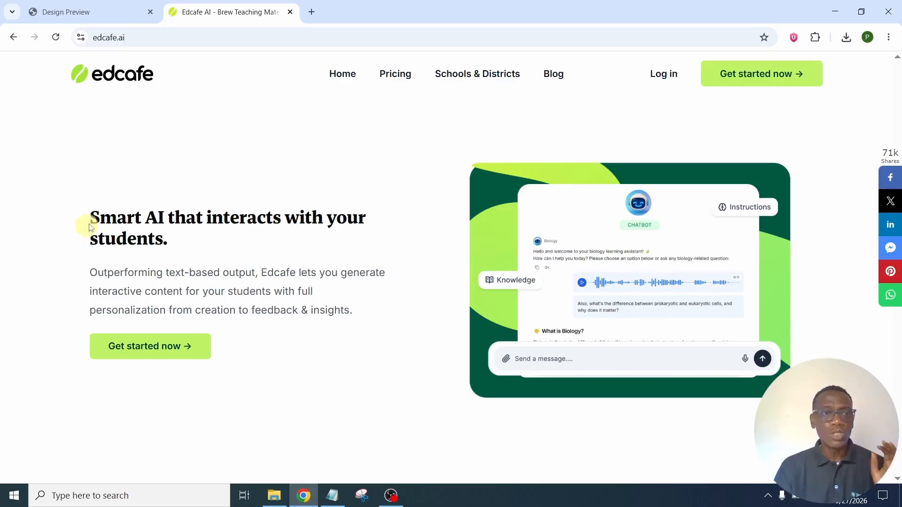
pyautogui.moveTo(91, 217); pyautogui.dragTo(286, 225)
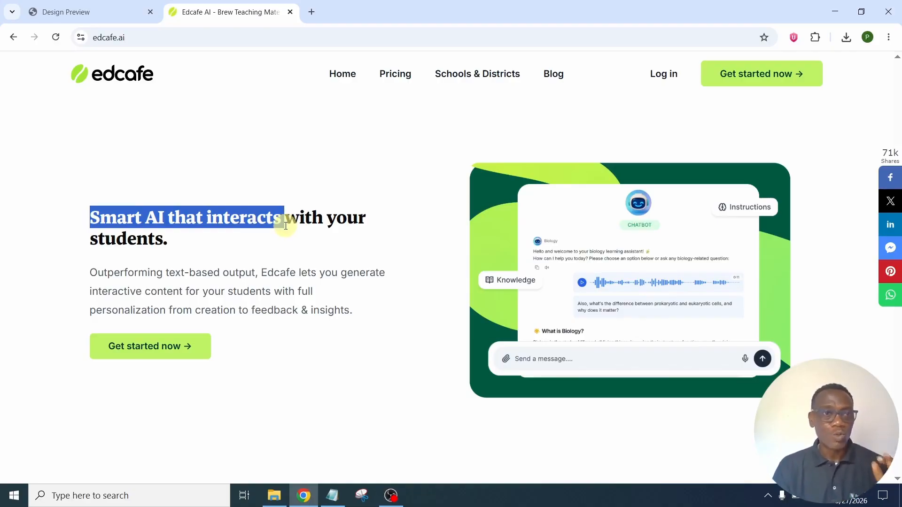
pyautogui.moveTo(286, 226)
pyautogui.mouseDown()
pyautogui.moveTo(348, 224)
pyautogui.moveTo(289, 240)
pyautogui.mouseUp()
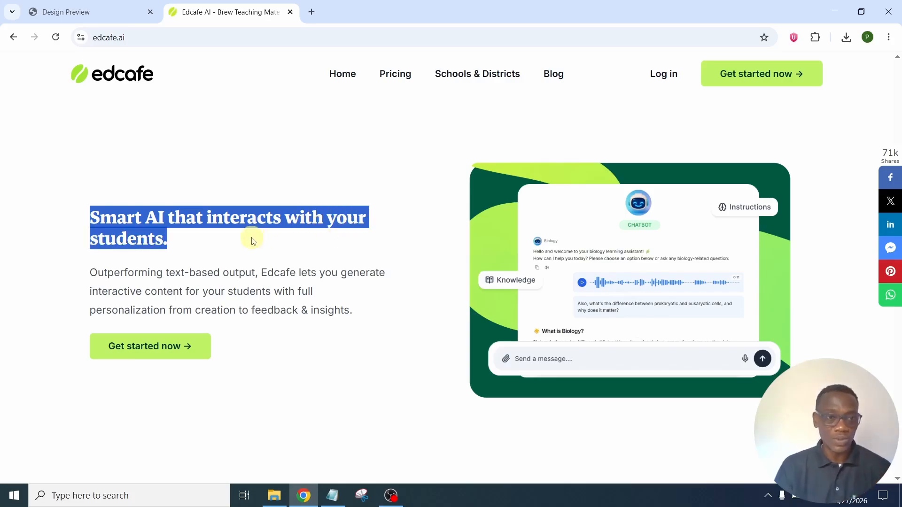
# Look through the teacher testimonials and frequently asked questions further down the Edcafe home page
pyautogui.scroll(-10, 302, 295)
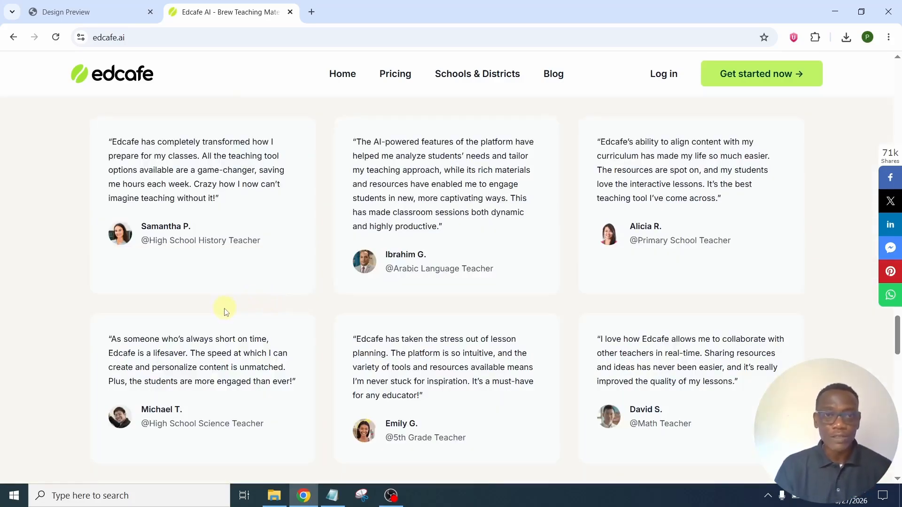
pyautogui.scroll(4, 277, 296)
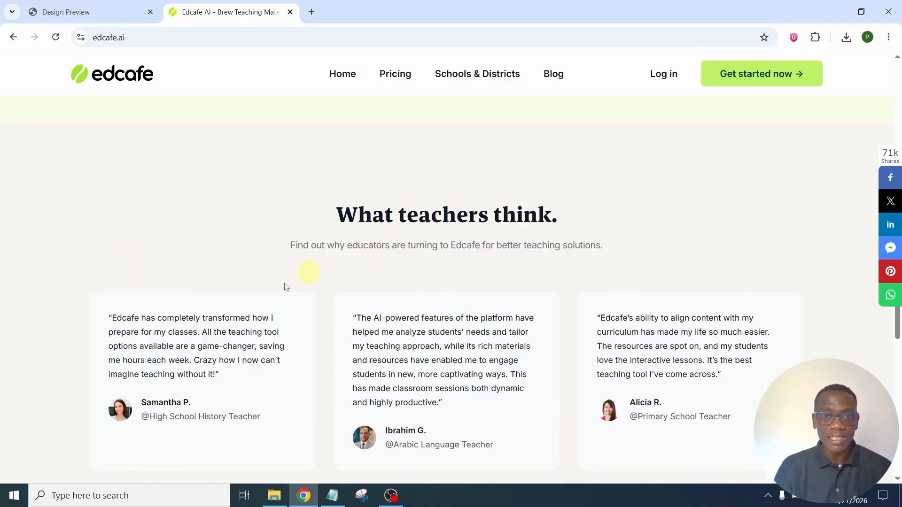
pyautogui.moveTo(140, 318); pyautogui.dragTo(274, 319)
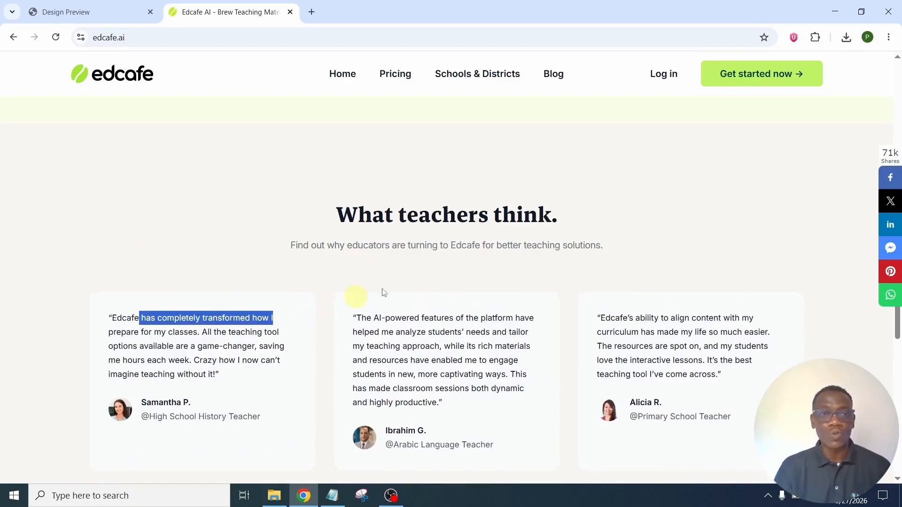
pyautogui.click(377, 302)
pyautogui.scroll(-20, 372, 305)
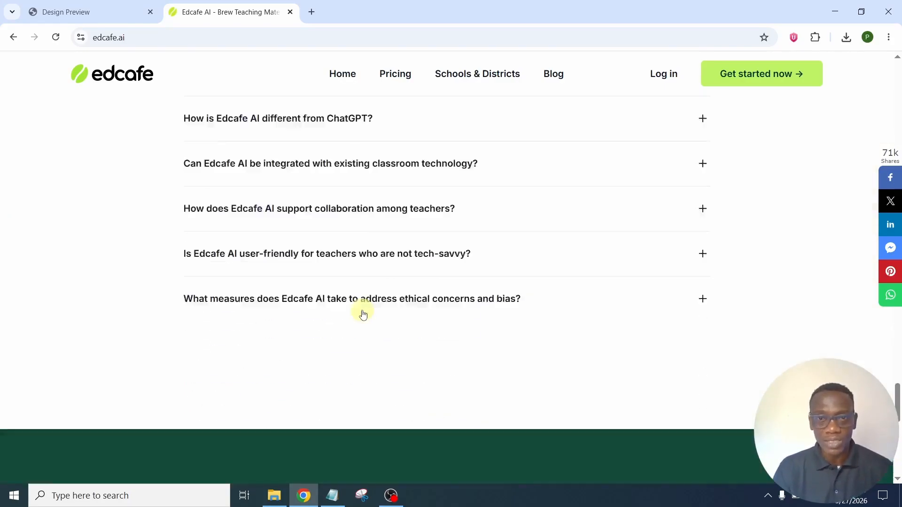
pyautogui.scroll(-9, 360, 311)
pyautogui.scroll(6, 357, 291)
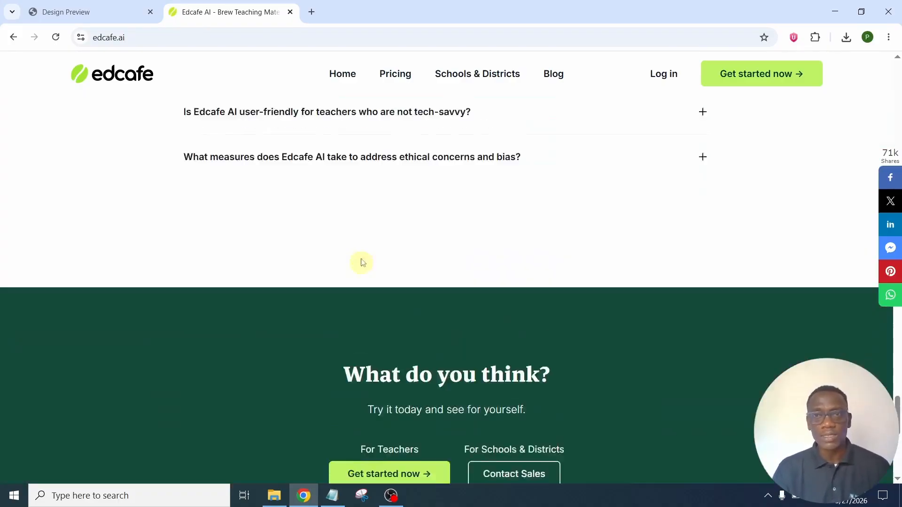
# Start creating an Edcafe account by signing up with the existing Google account and allowing access to its profile info
pyautogui.scroll(20, 357, 244)
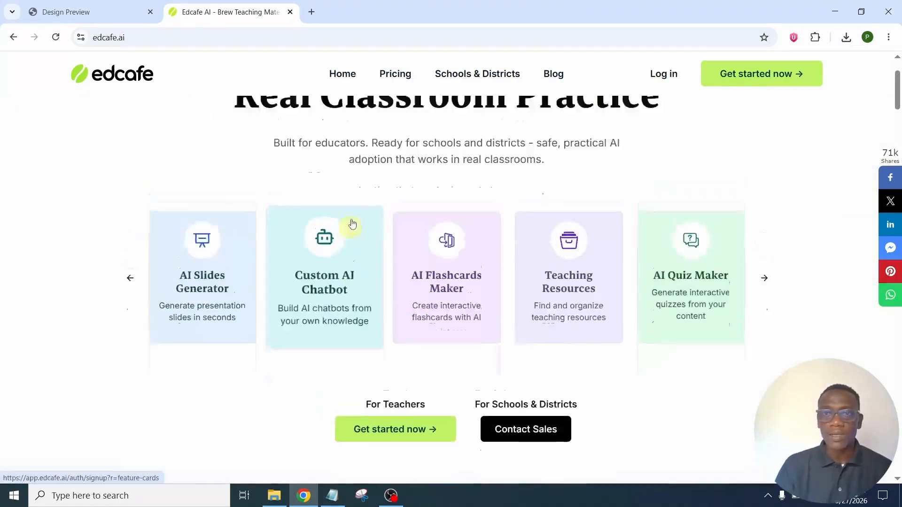
pyautogui.click(780, 77)
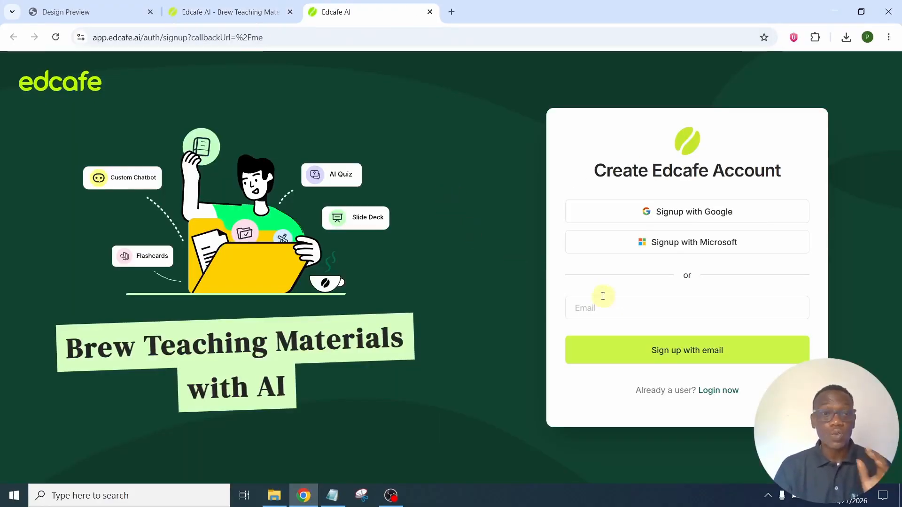
pyautogui.click(701, 212)
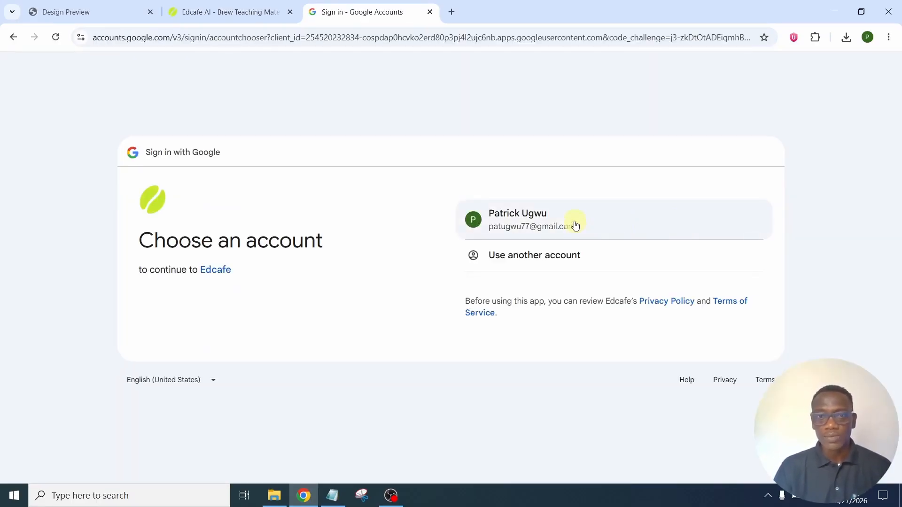
pyautogui.click(577, 226)
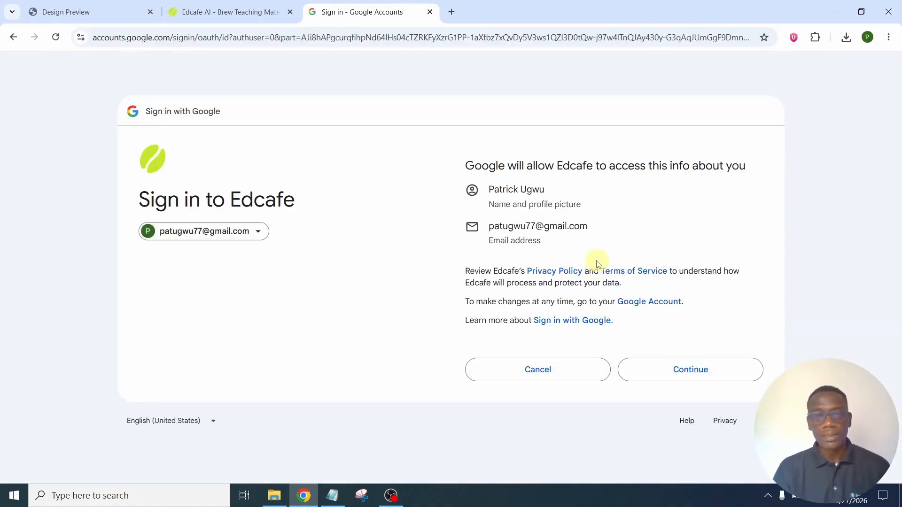
pyautogui.click(677, 371)
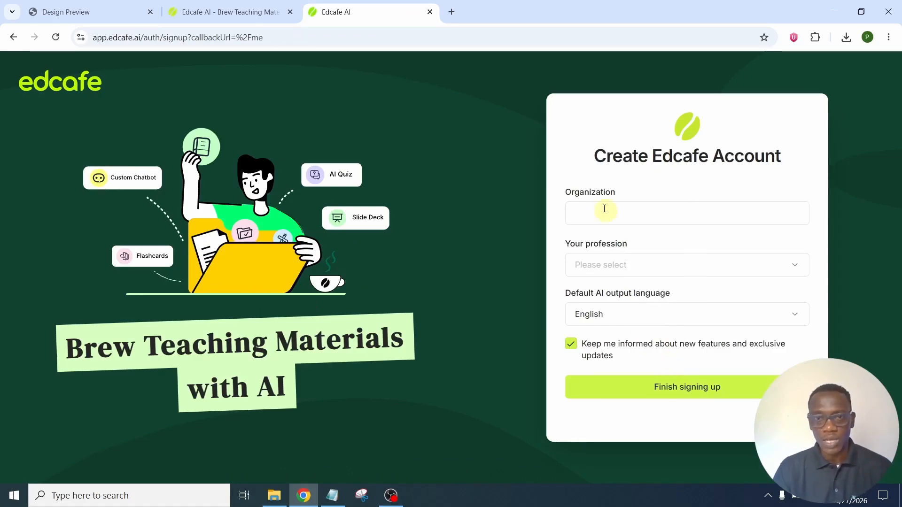
# Complete the Edcafe sign-up with Patech Academy as the organization and Educator (K-12) as the profession
pyautogui.click(606, 212)
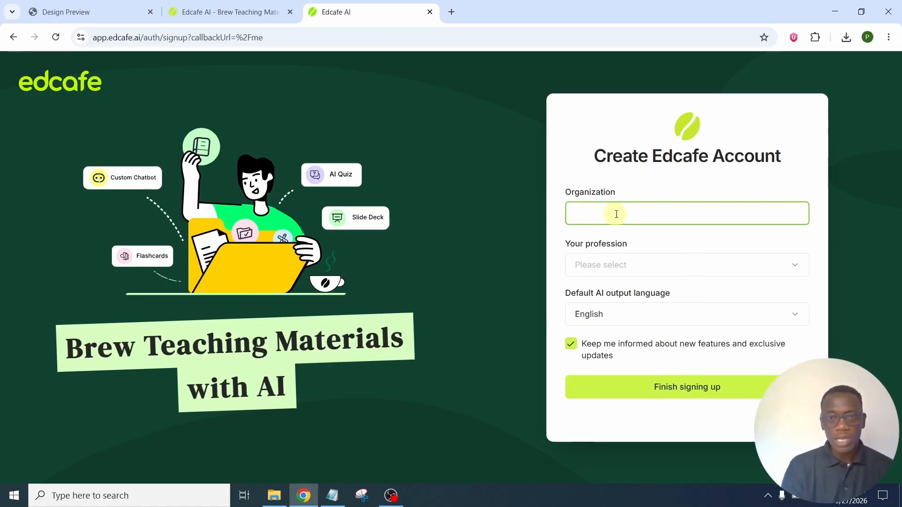
pyautogui.write('Pat')
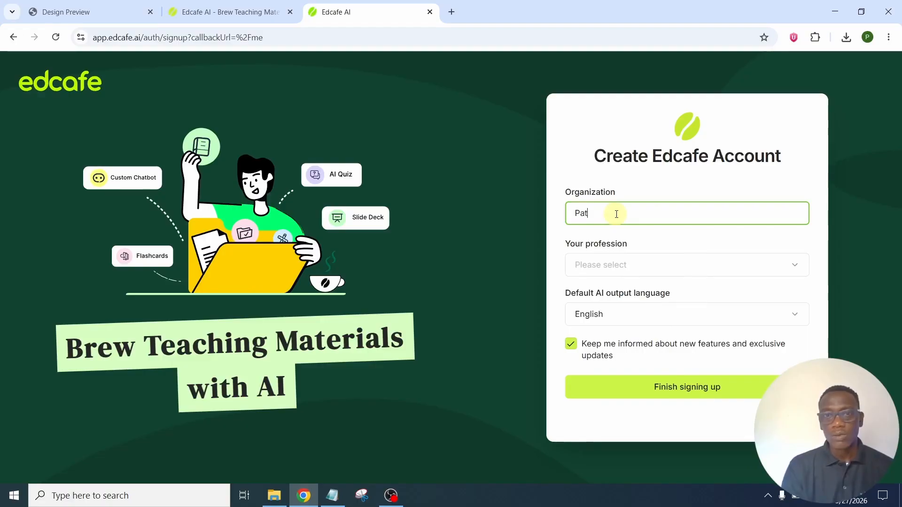
pyautogui.write('ech Aca')
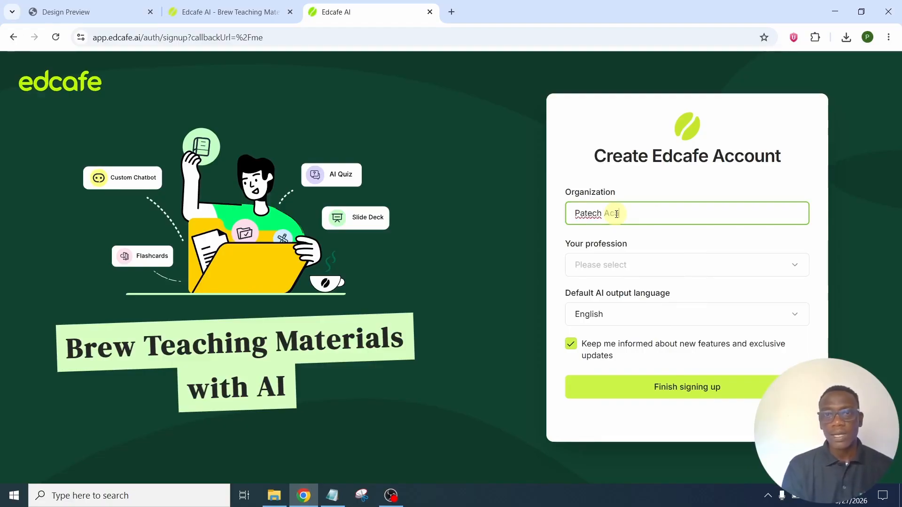
pyautogui.write('demy')
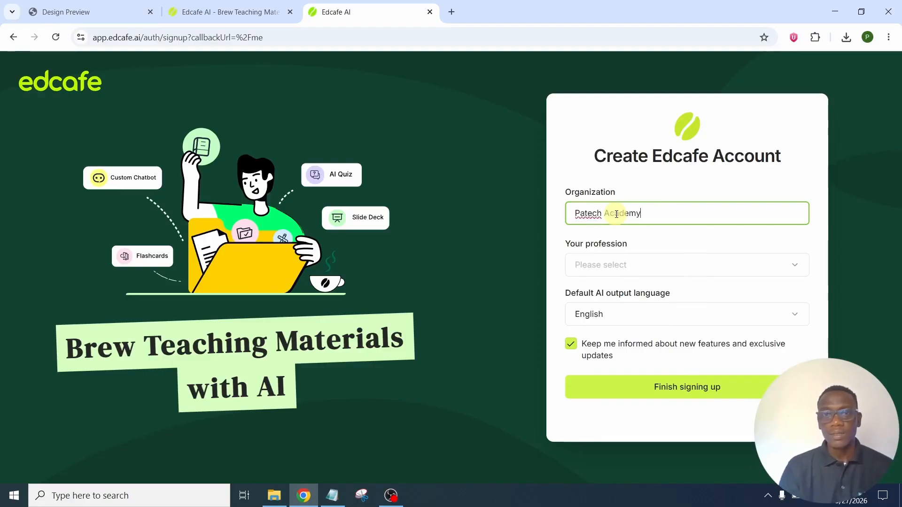
pyautogui.click(660, 267)
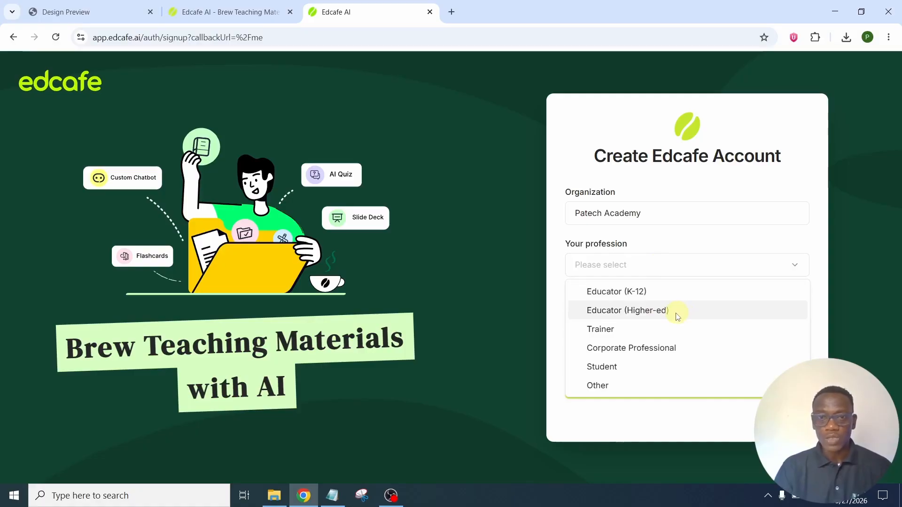
pyautogui.click(647, 334)
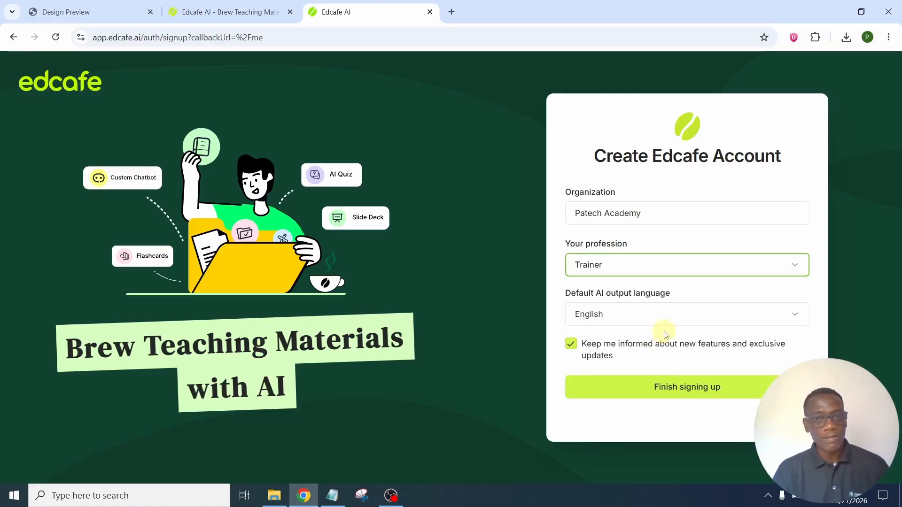
pyautogui.click(647, 266)
pyautogui.click(646, 295)
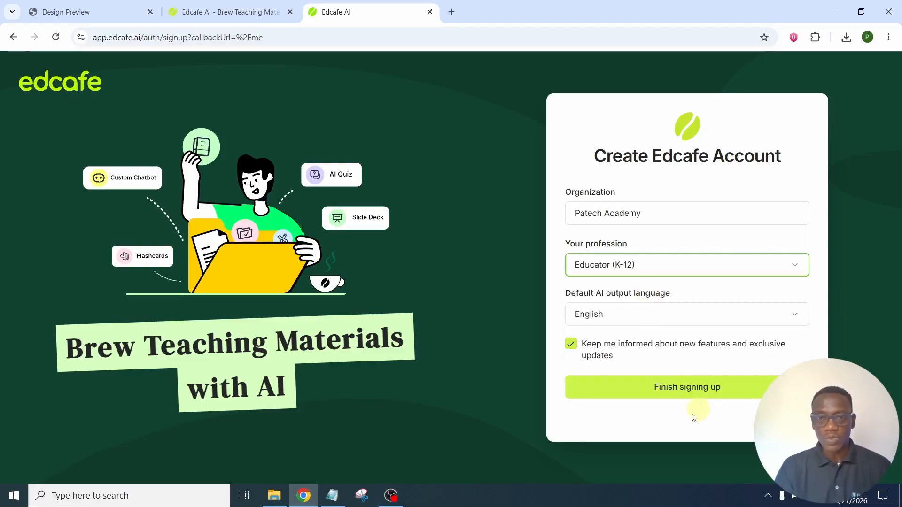
pyautogui.click(676, 417)
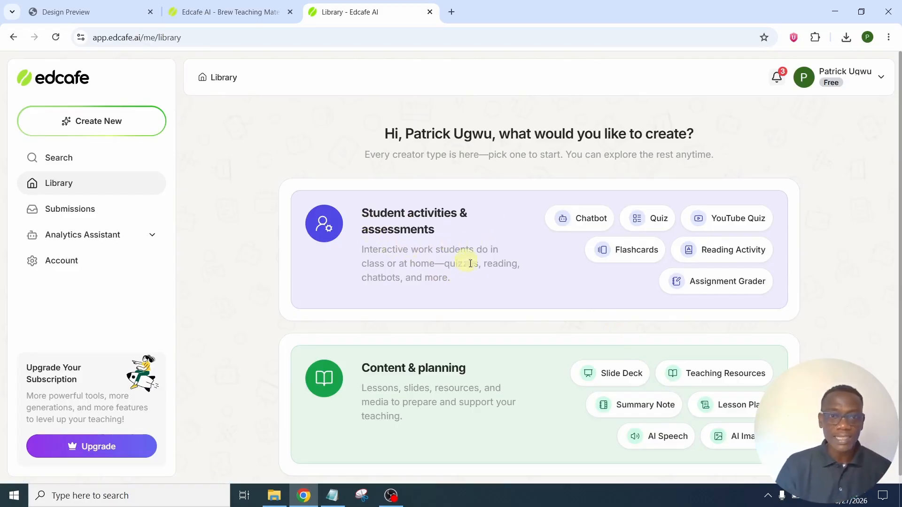
# Review the available creator types in the library and start creating a new quiz
pyautogui.scroll(-1, 468, 273)
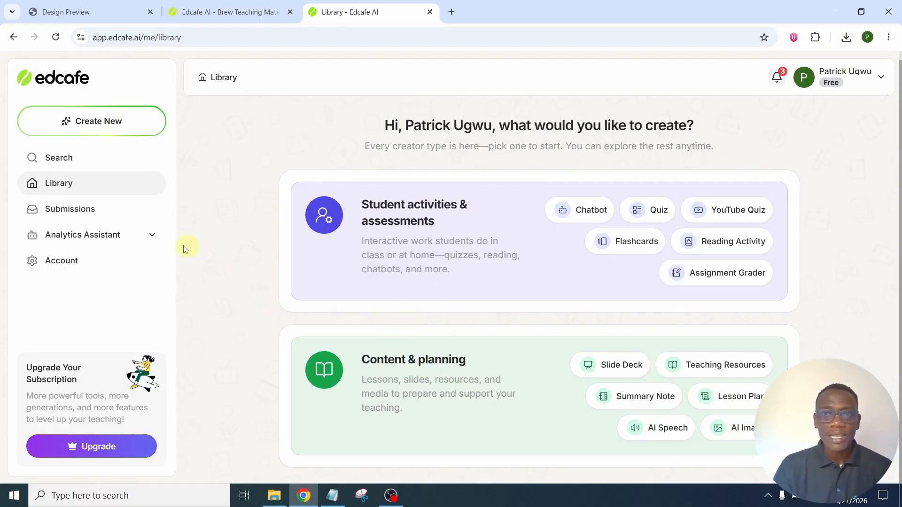
pyautogui.click(94, 123)
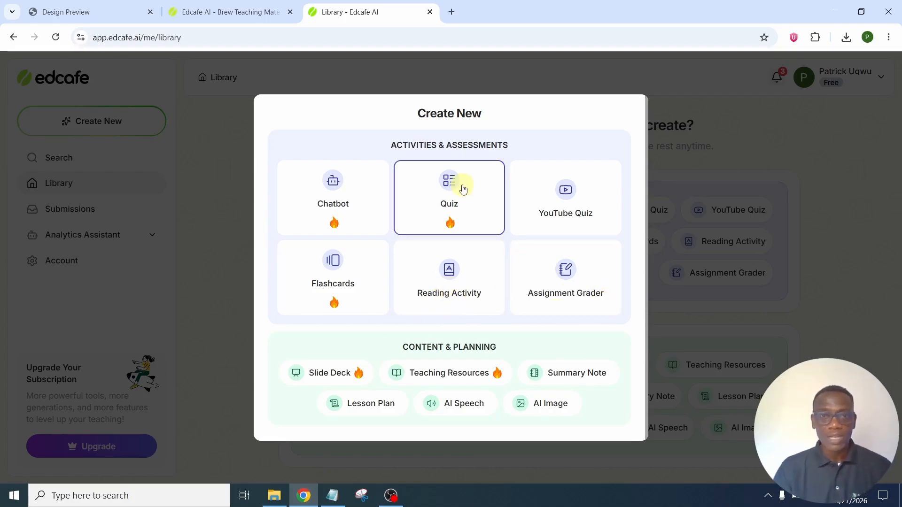
pyautogui.press('Escape')
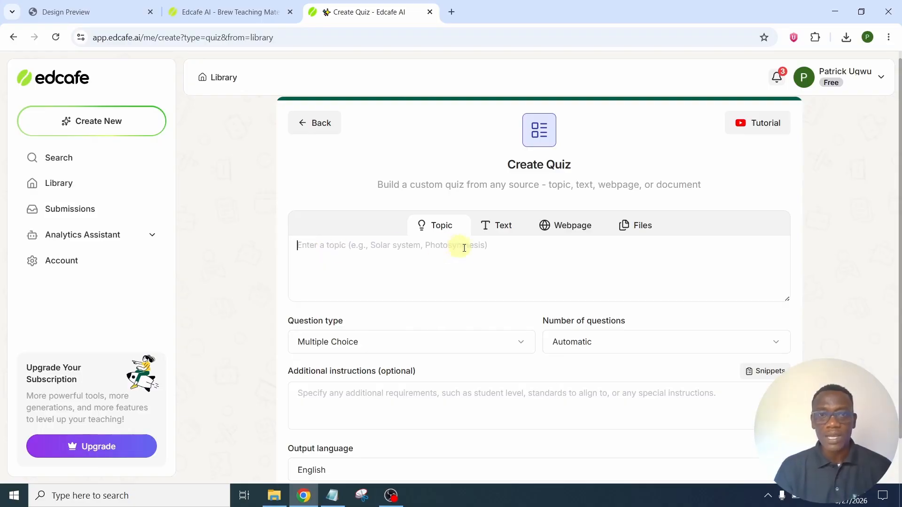
# View the Text source option for the quiz, and set the source to Webpage
pyautogui.scroll(-1, 506, 271)
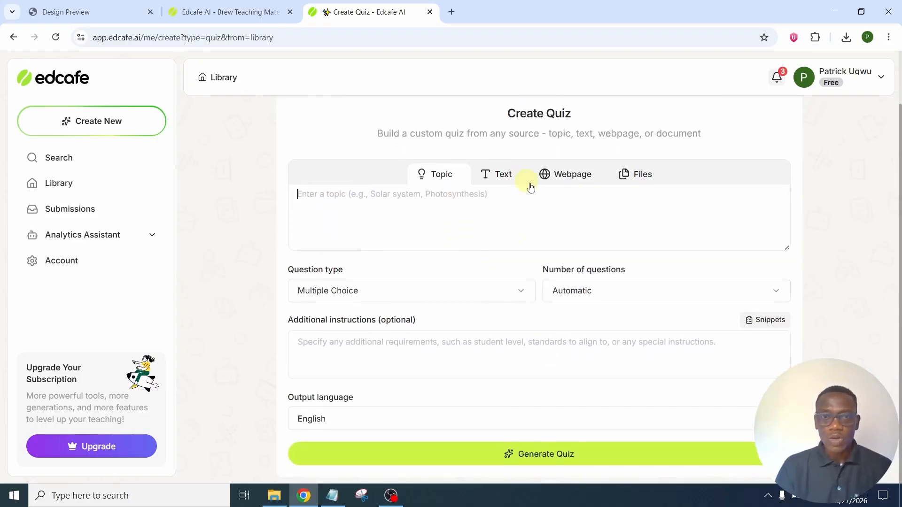
pyautogui.click(506, 180)
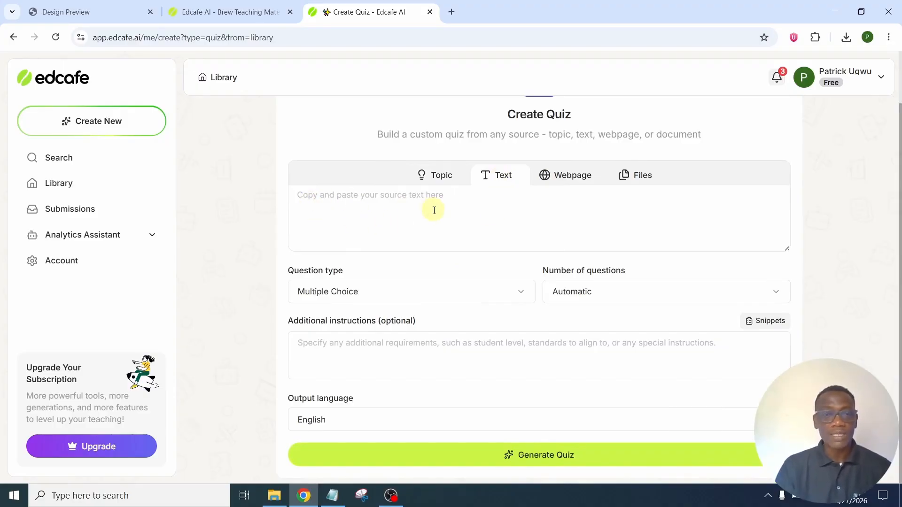
pyautogui.click(568, 179)
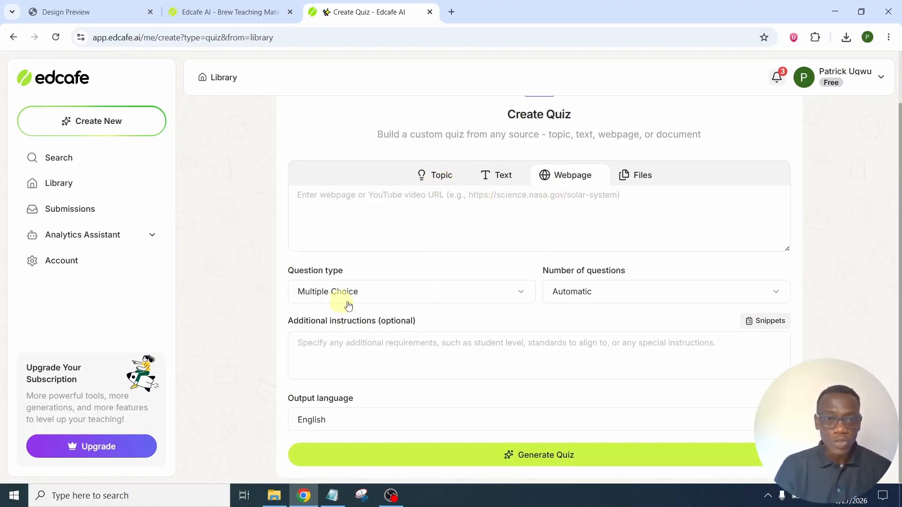
# Set the quiz's question type to Mixed and the number of questions to 5
pyautogui.click(517, 302)
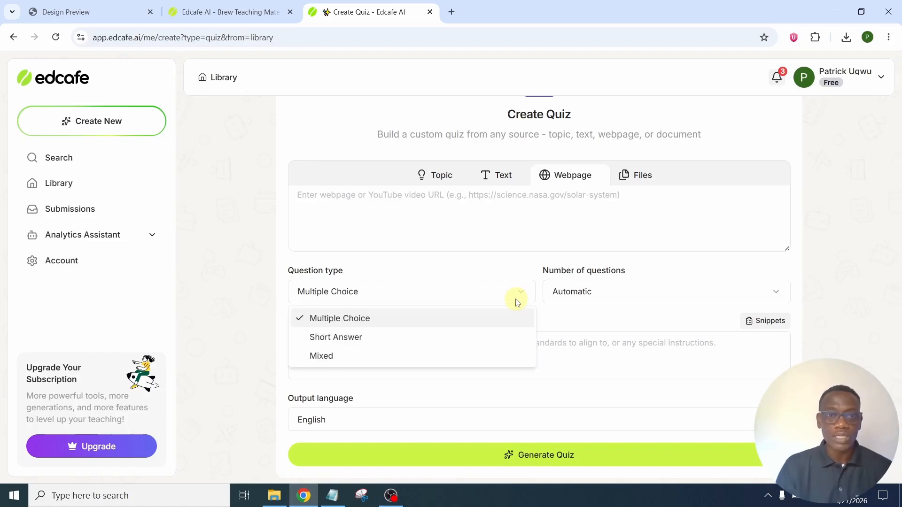
pyautogui.click(353, 358)
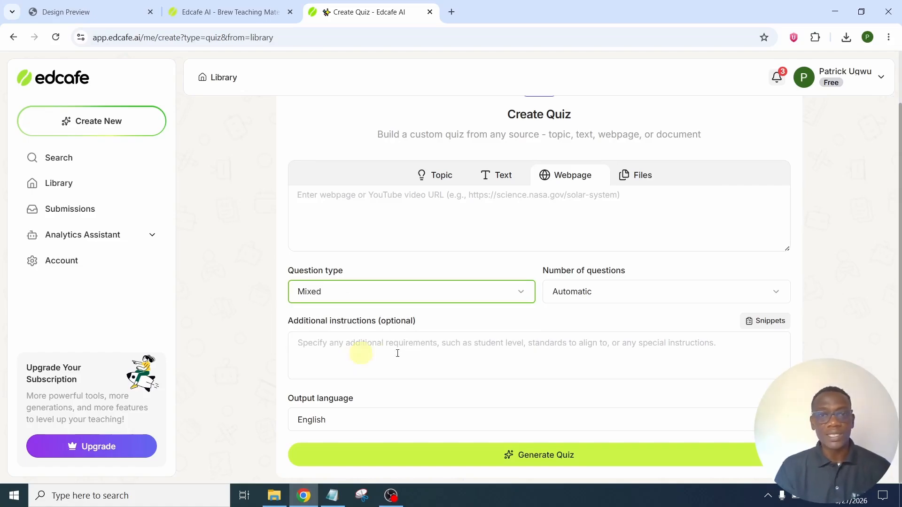
pyautogui.click(609, 298)
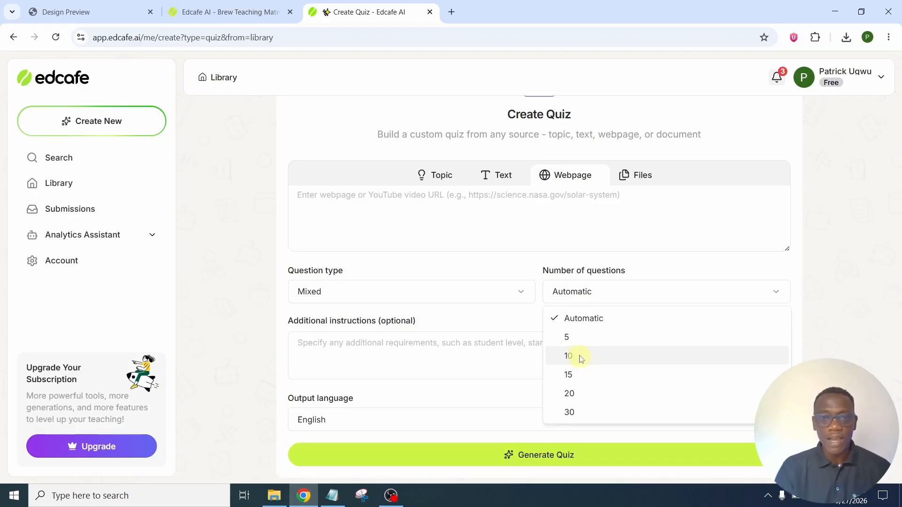
pyautogui.click(581, 338)
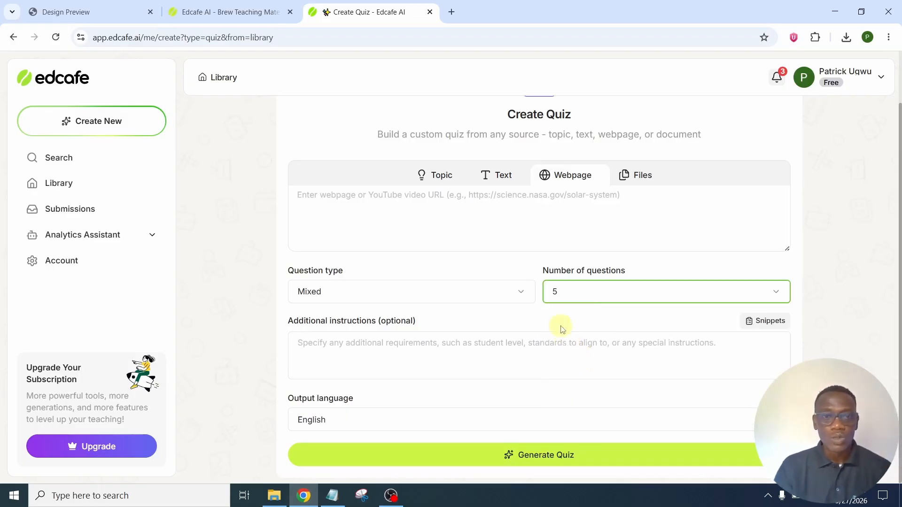
# Add instructions for Grade 9 medium and challenging questions comparing similar organs, with advanced vocabulary, real-world scenarios or case studies, and a digestive system diagram question
pyautogui.click(383, 352)
pyautogui.write('Create questions appropriate for Grade 9, with a mix of medium and challenging difficulty. Include questions that compare similar organs, reinforce advanced vocabulary, challenge students to apply knowledge to real-world scenarios or case studies. Add at least one question that references a diagram of the digestive system and requires students to interpret or label it.')
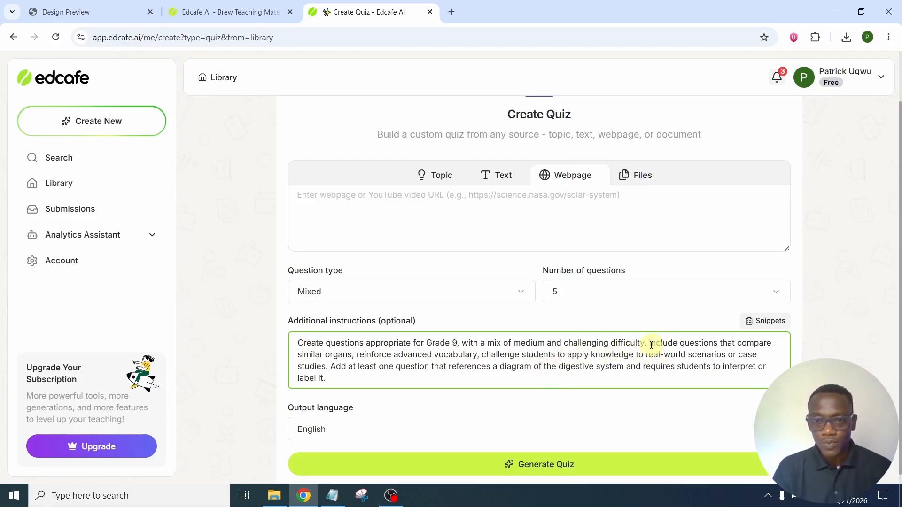
pyautogui.moveTo(651, 344); pyautogui.dragTo(770, 349)
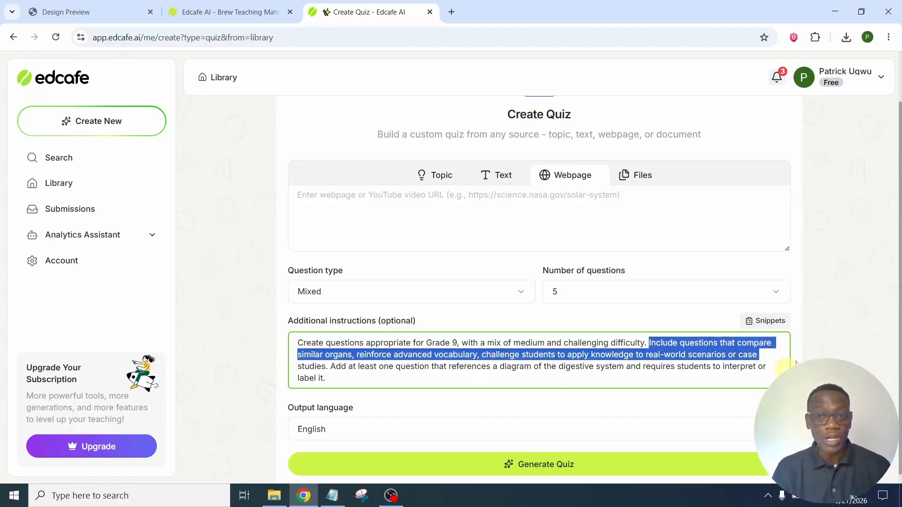
pyautogui.click(772, 362)
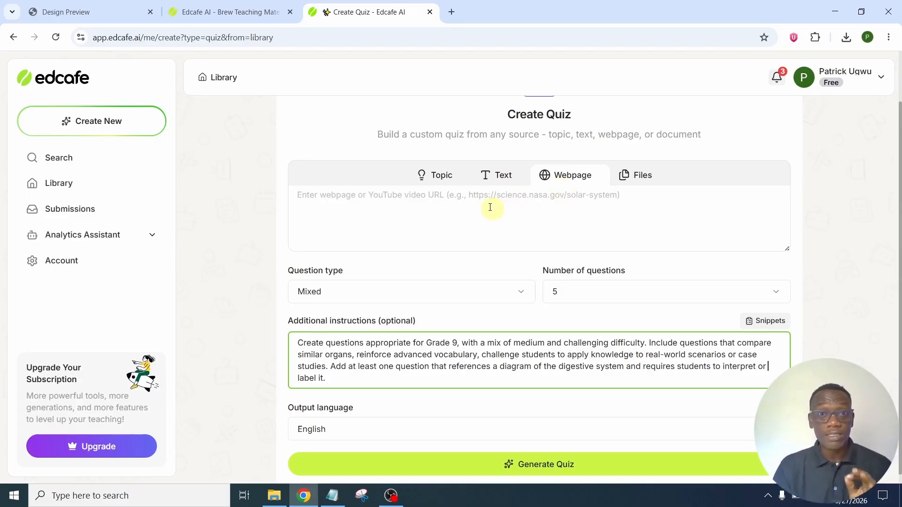
# Set the quiz source to Files and upload basic-english-grammar from the Ready folder on the Desktop
pyautogui.click(644, 176)
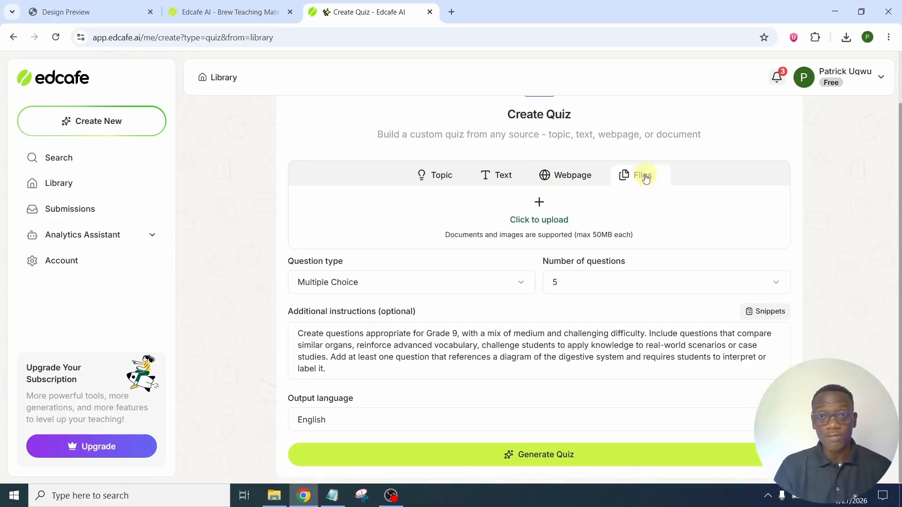
pyautogui.click(542, 205)
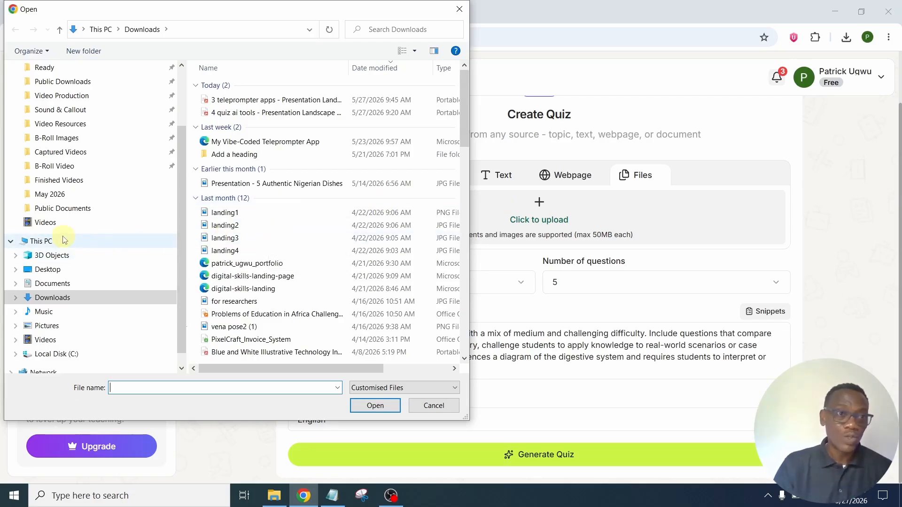
pyautogui.scroll(1, 62, 233)
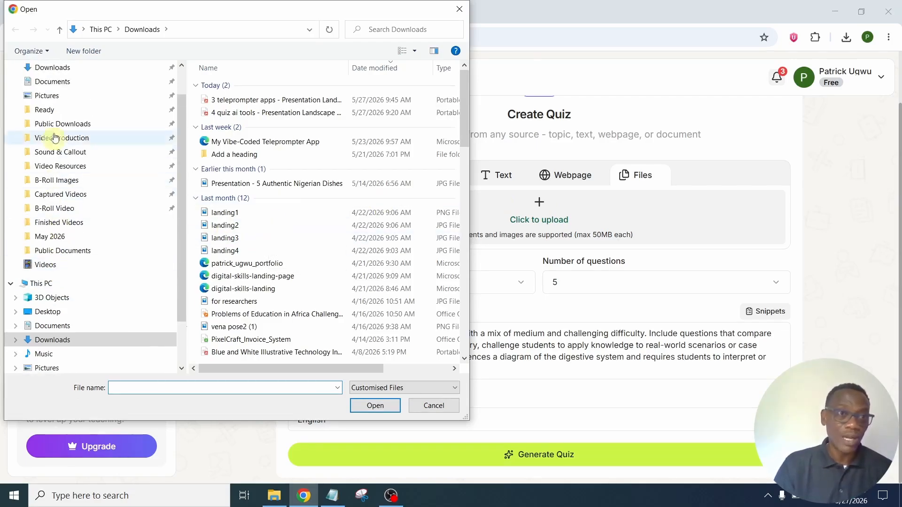
pyautogui.click(45, 113)
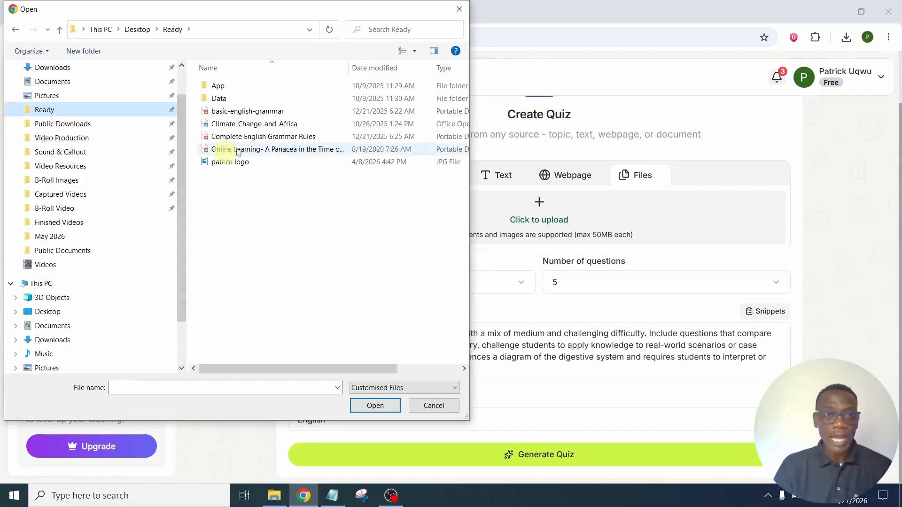
pyautogui.click(249, 115)
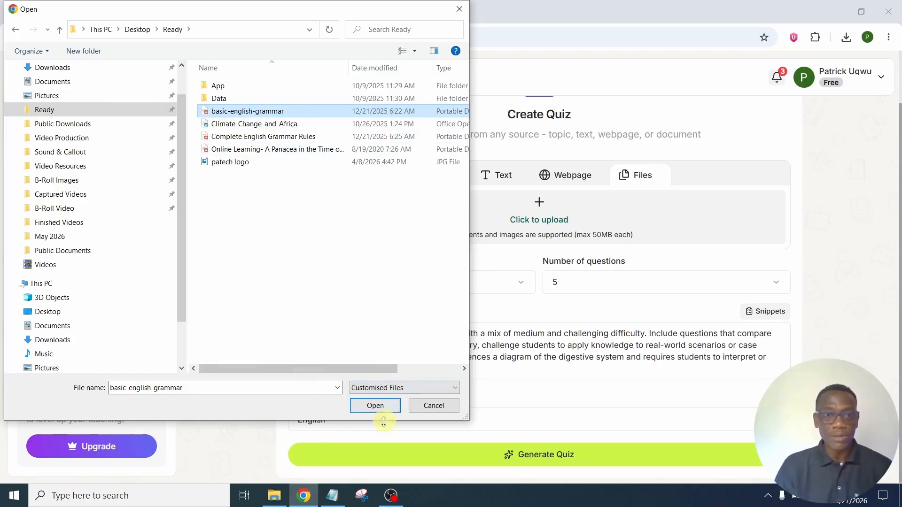
pyautogui.click(375, 406)
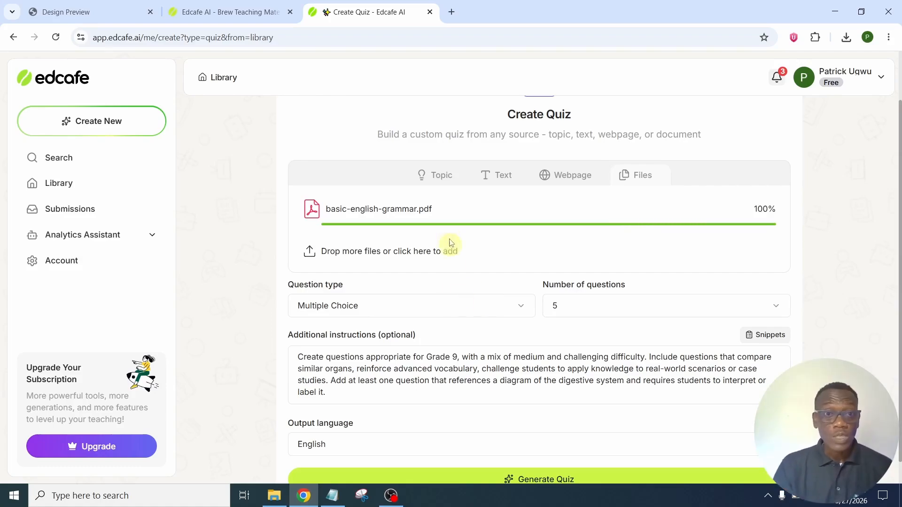
# Generate the quiz from the uploaded document, accepting the free try of the Pro document upload feature
pyautogui.scroll(-1, 453, 240)
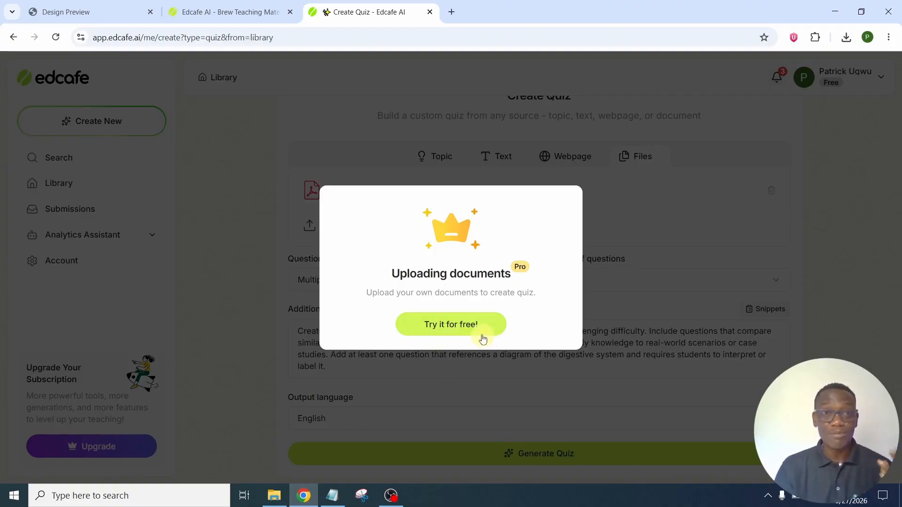
pyautogui.click(454, 331)
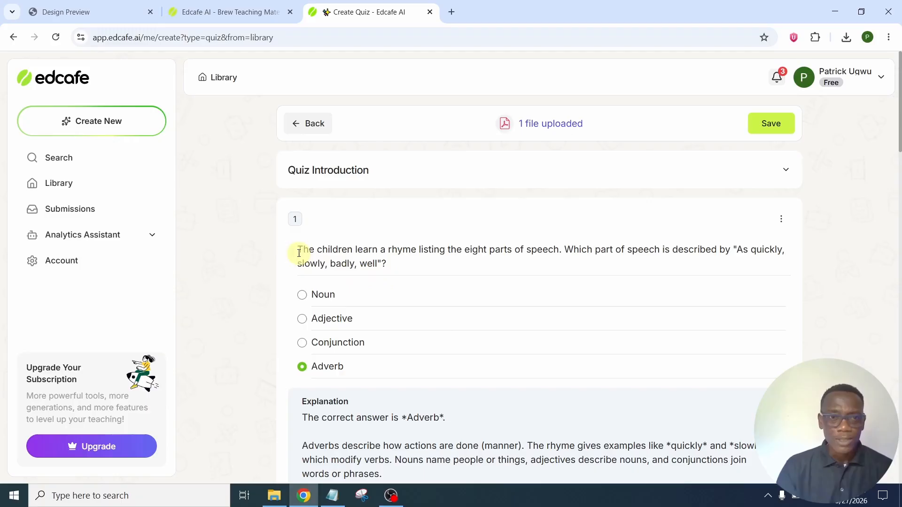
# Review the generated quiz questions, their marked answers and explanations, and the options for adding another question
pyautogui.moveTo(298, 252); pyautogui.dragTo(392, 262)
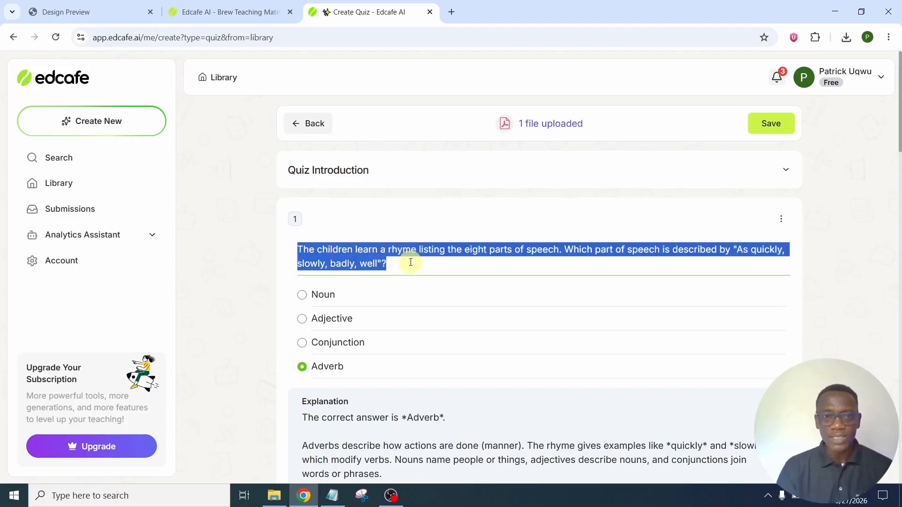
pyautogui.scroll(-3, 416, 258)
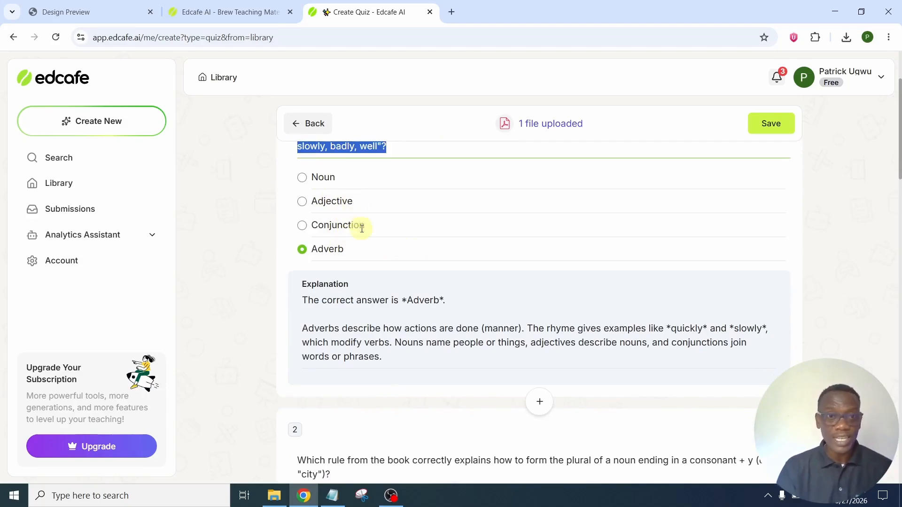
pyautogui.scroll(-1, 362, 243)
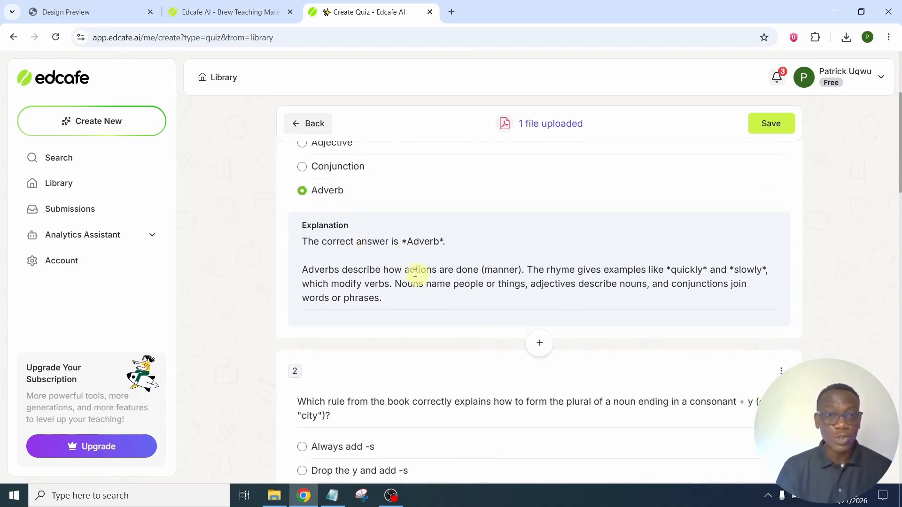
pyautogui.scroll(1, 408, 270)
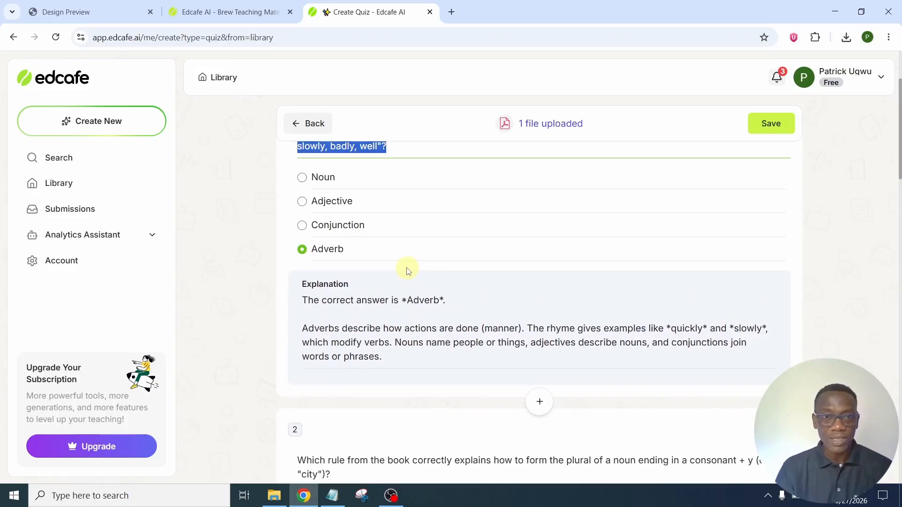
pyautogui.doubleClick(308, 285)
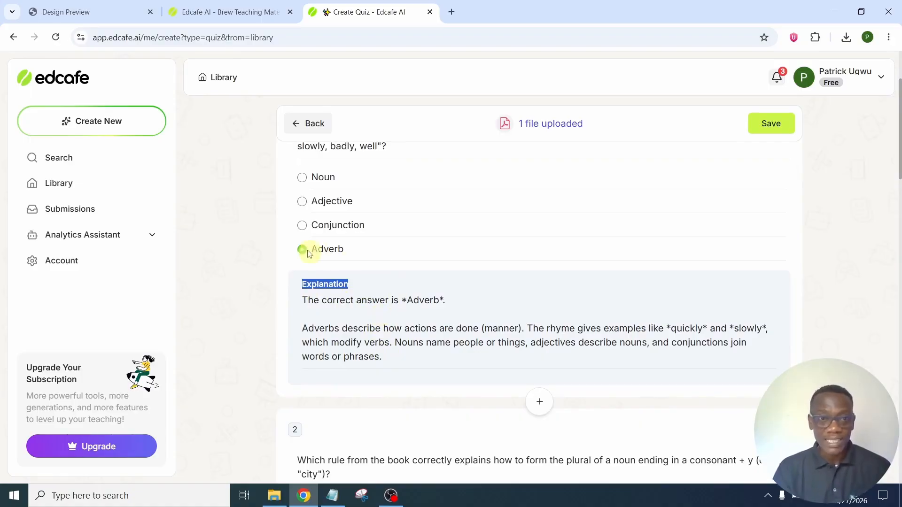
pyautogui.scroll(-5, 381, 341)
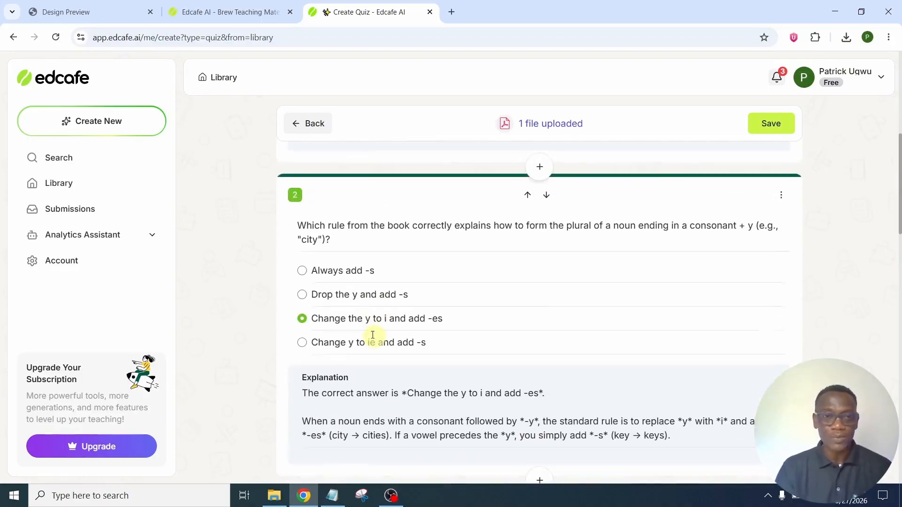
pyautogui.scroll(-14, 312, 240)
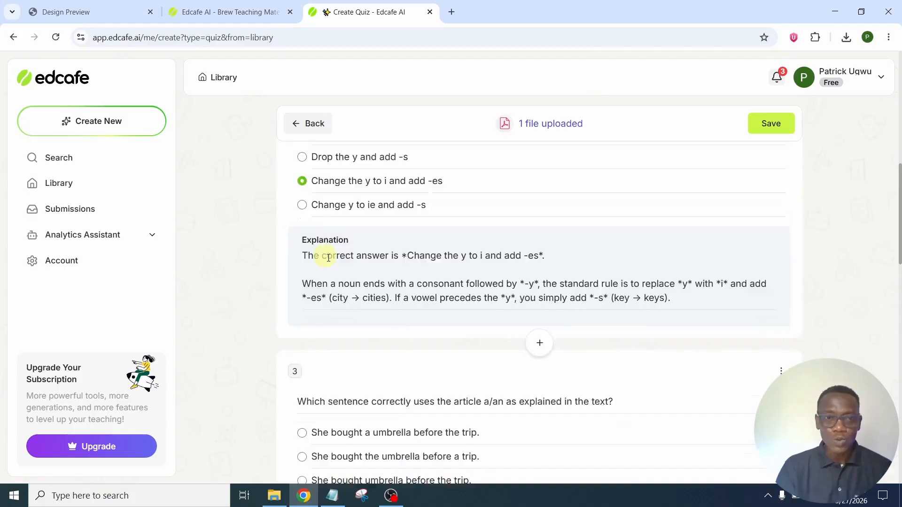
pyautogui.scroll(-8, 348, 285)
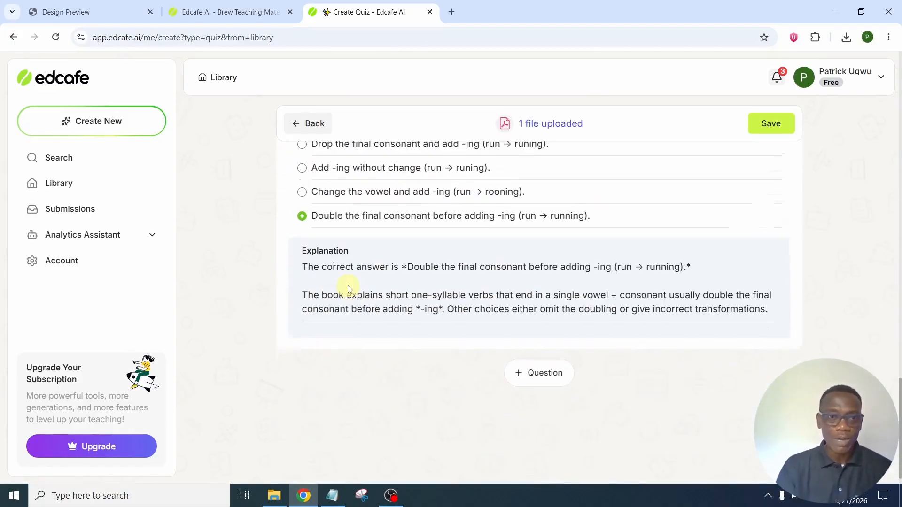
pyautogui.scroll(6, 347, 283)
pyautogui.scroll(-4, 345, 340)
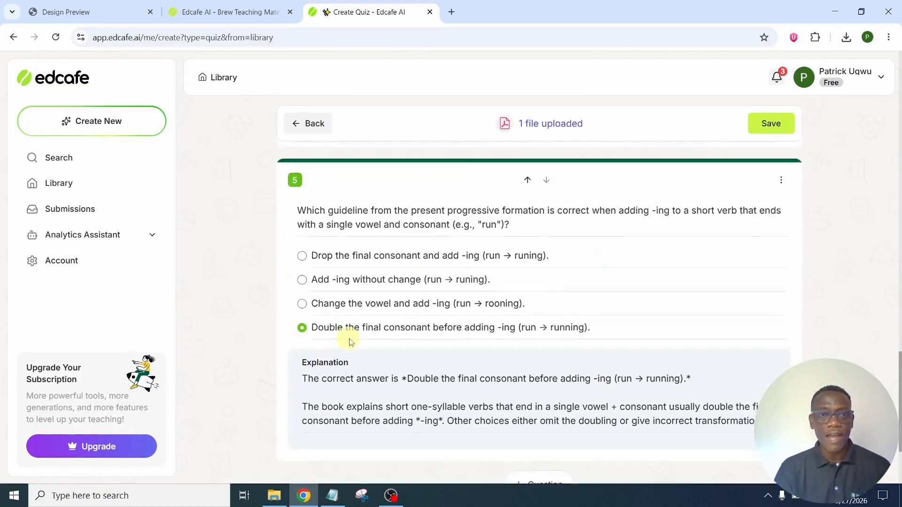
pyautogui.scroll(-2, 407, 336)
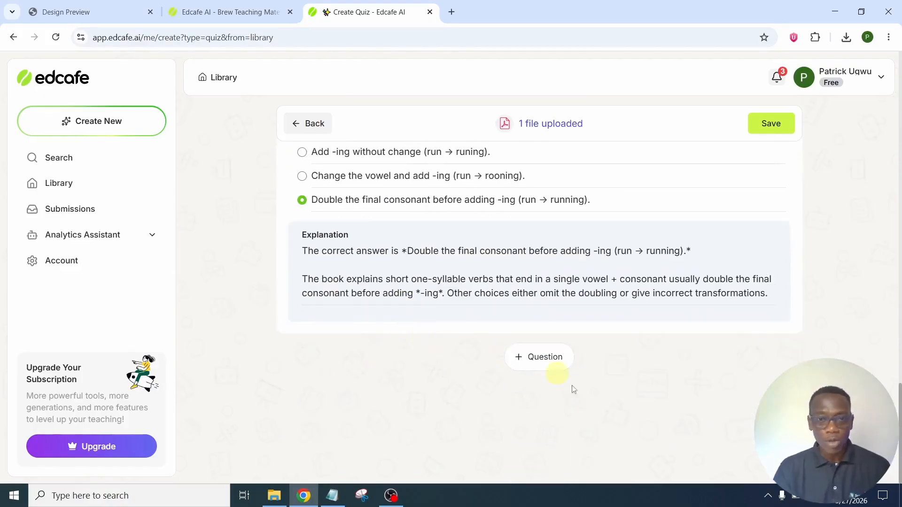
pyautogui.click(538, 365)
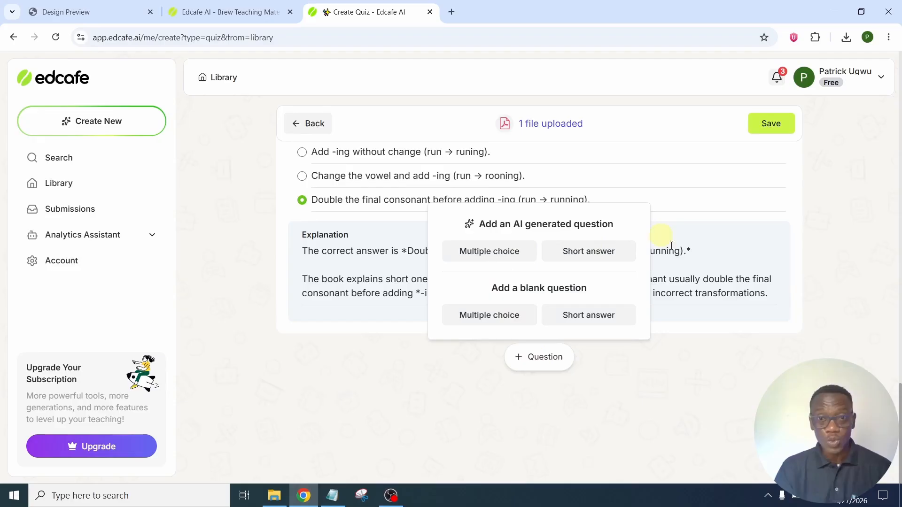
pyautogui.click(477, 372)
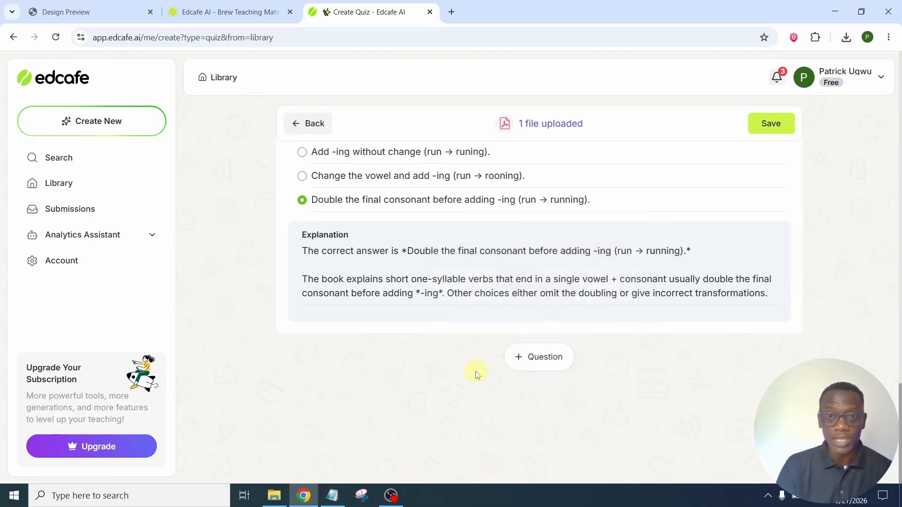
# Save the quiz in the Library folder with the AI-suggested name "Grade 9 Digestive System Quiz" and Public visibility
pyautogui.scroll(10, 488, 362)
pyautogui.scroll(10, 493, 346)
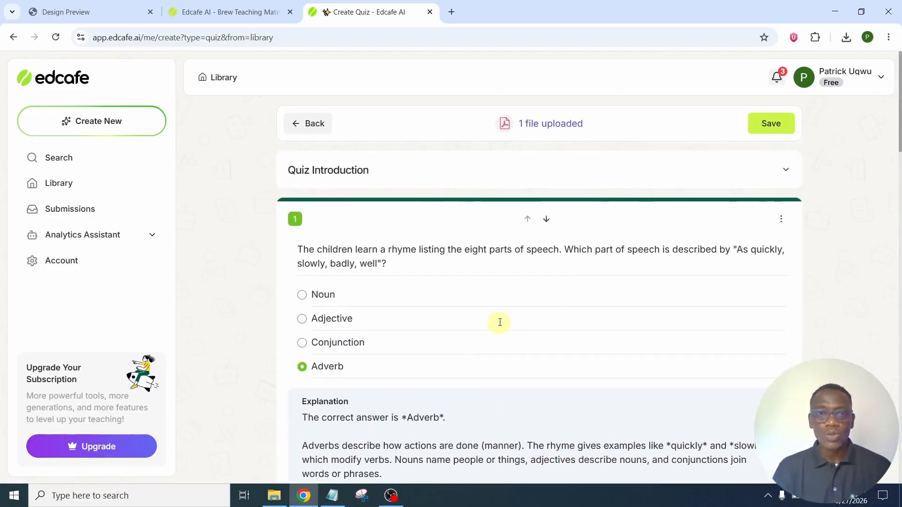
pyautogui.click(768, 128)
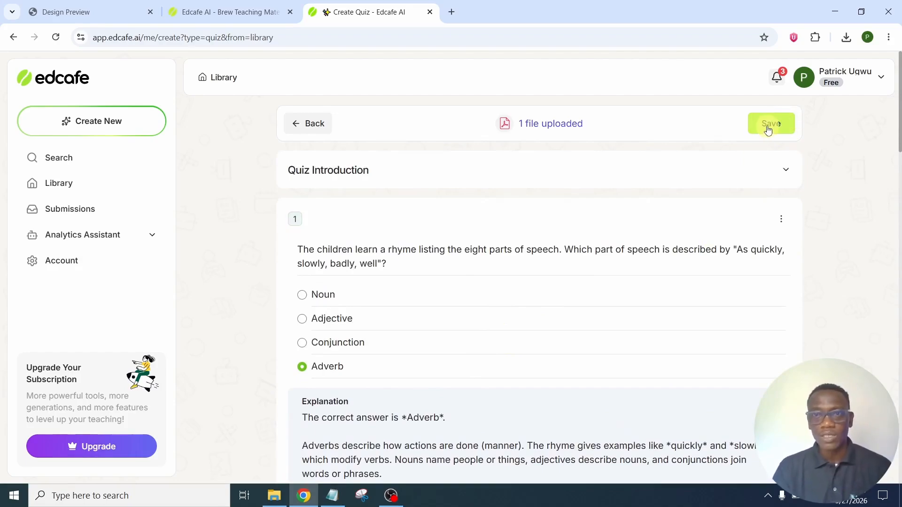
pyautogui.click(767, 128)
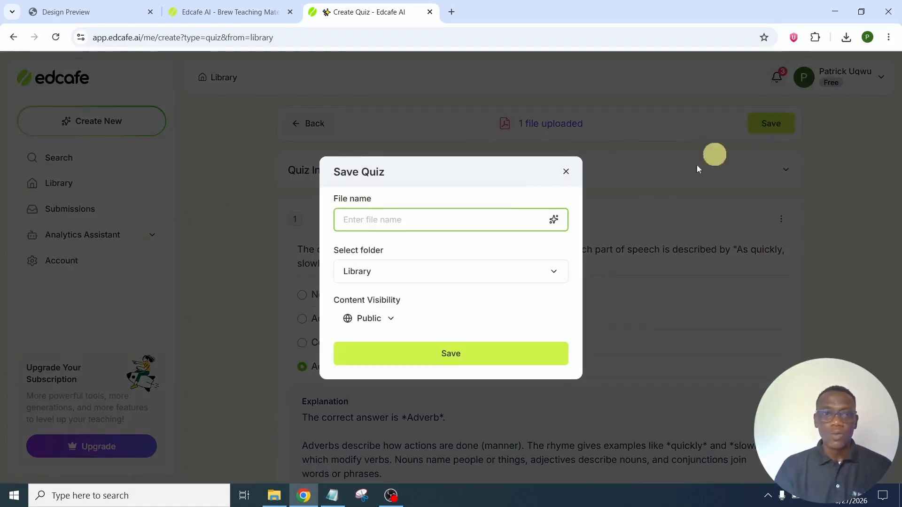
pyautogui.click(554, 220)
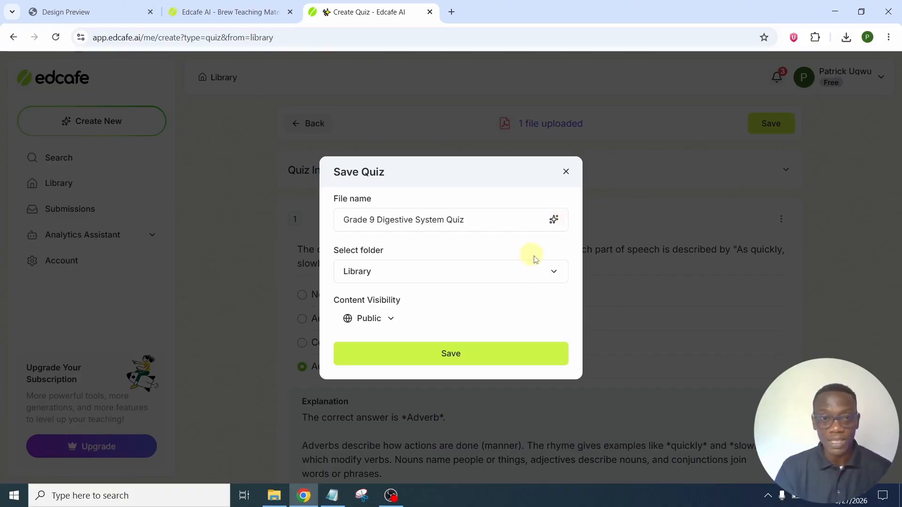
pyautogui.click(553, 275)
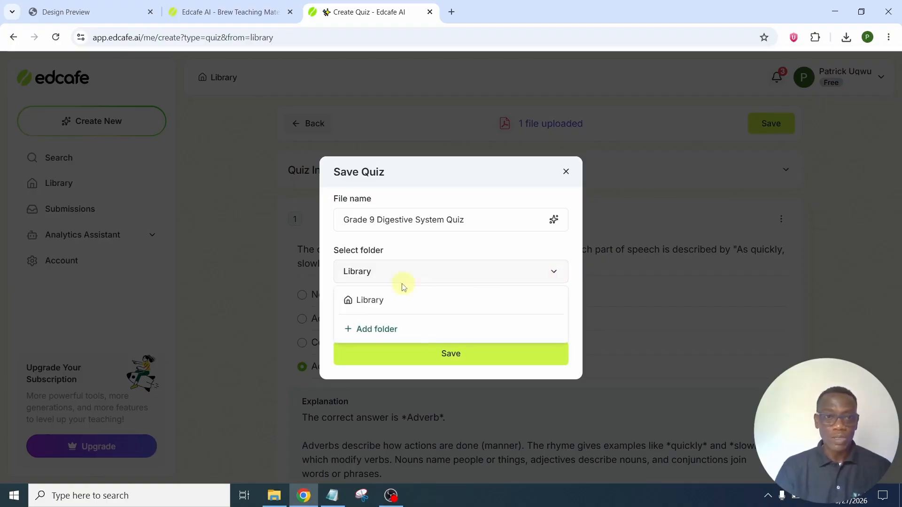
pyautogui.click(428, 300)
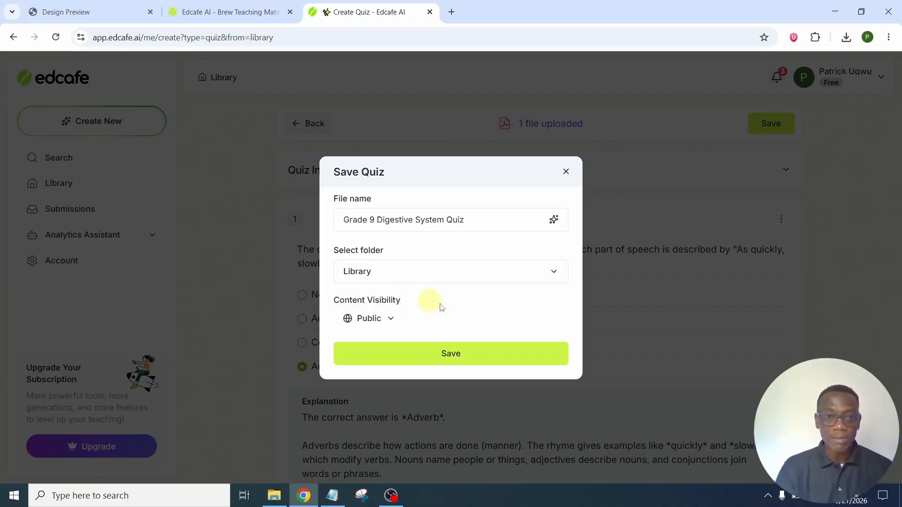
pyautogui.click(393, 319)
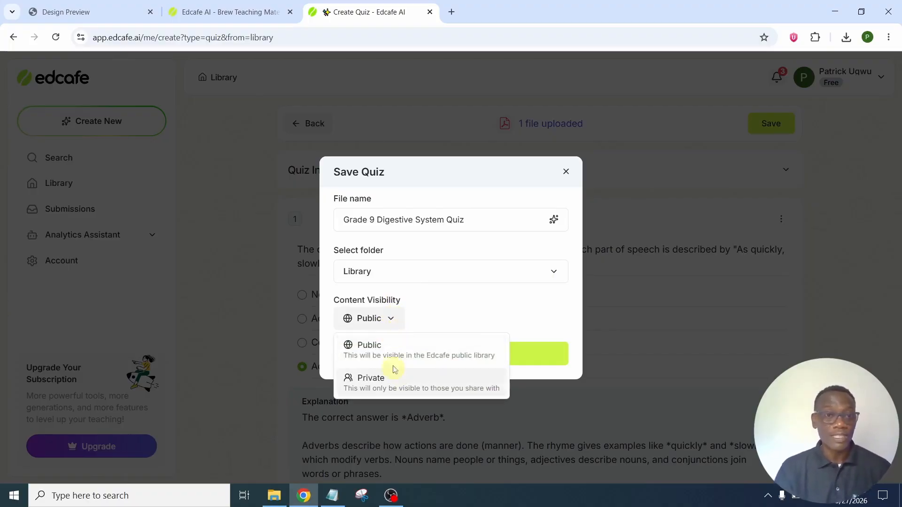
pyautogui.click(392, 350)
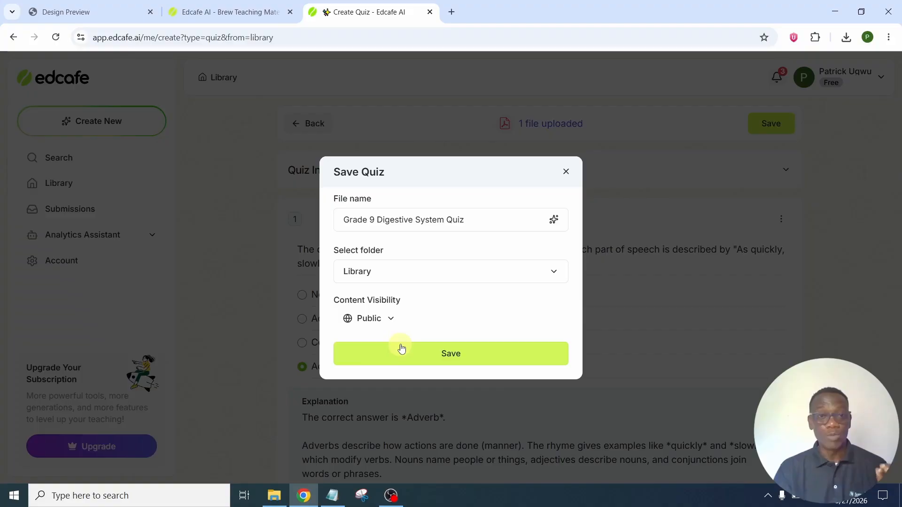
pyautogui.click(440, 355)
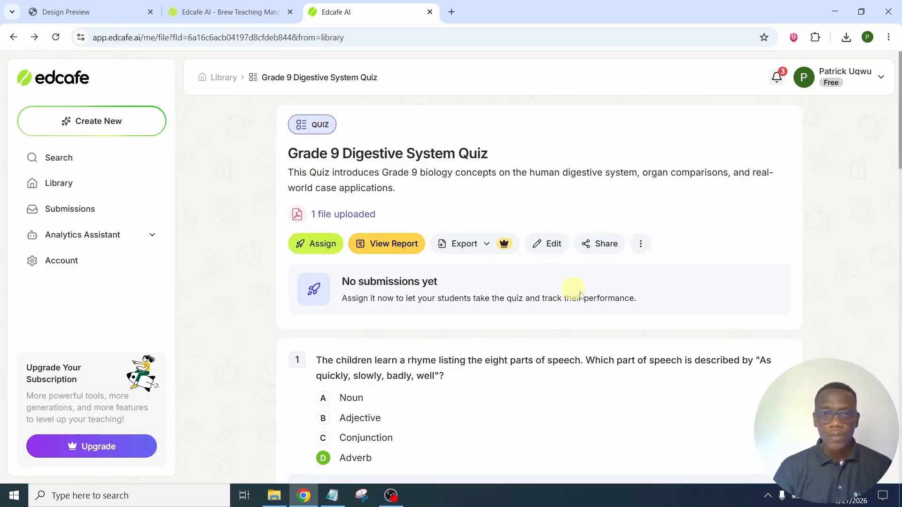
# Copy the quiz's share link without student responses and open it in a new browser tab
pyautogui.click(602, 252)
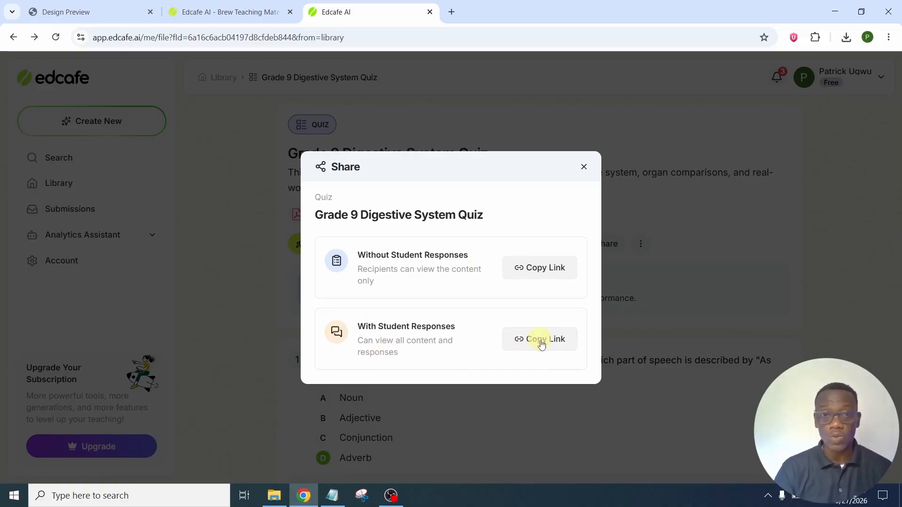
pyautogui.click(542, 271)
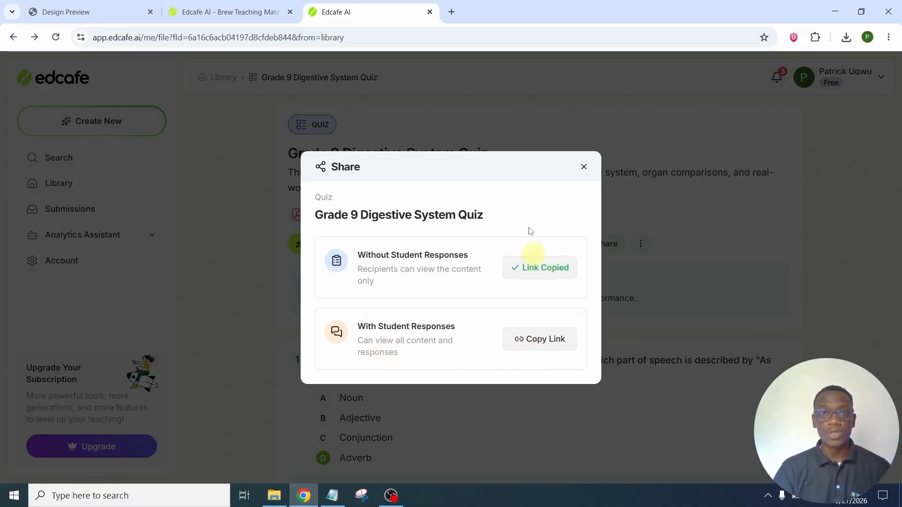
pyautogui.click(452, 12)
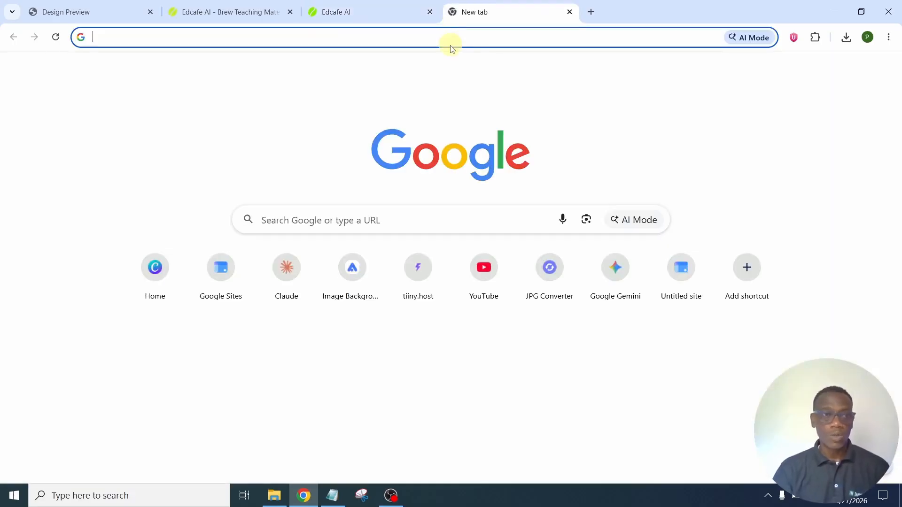
pyautogui.hotkey('ctrl', 'v')
pyautogui.press('Return')
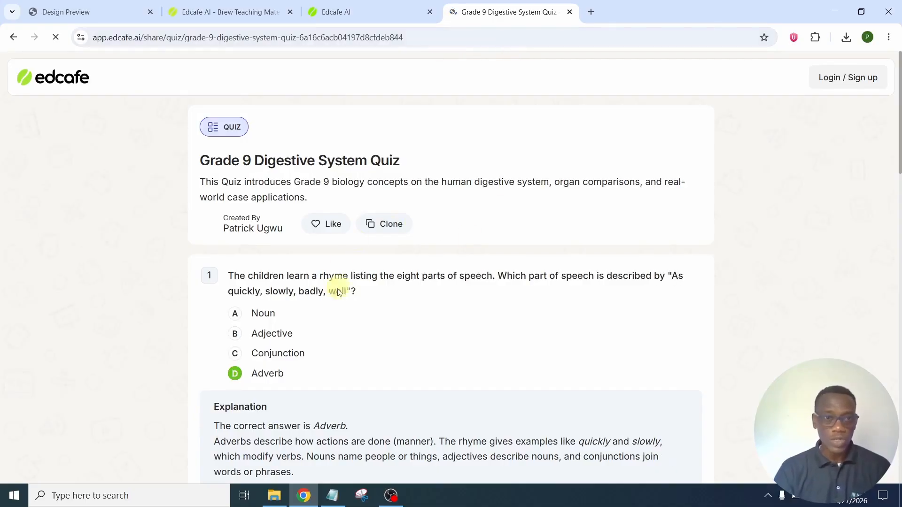
# Review the questions, marked answers and explanations on the shared quiz page, and close that page and the sharing options
pyautogui.scroll(-1, 316, 297)
pyautogui.scroll(-20, 316, 297)
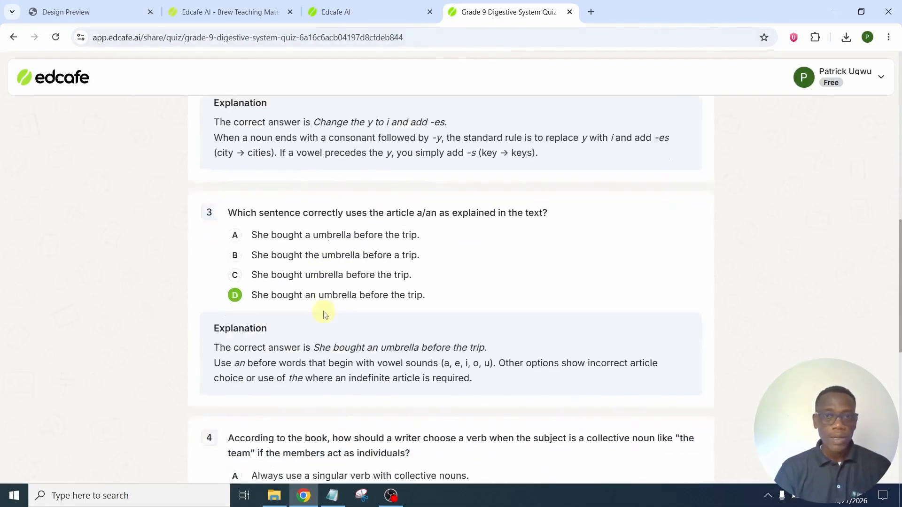
pyautogui.scroll(-1, 325, 310)
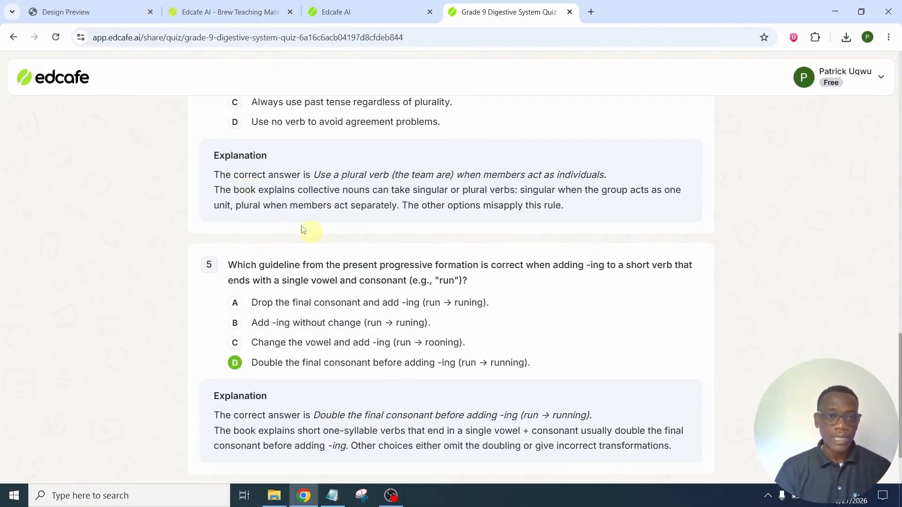
pyautogui.scroll(3, 245, 203)
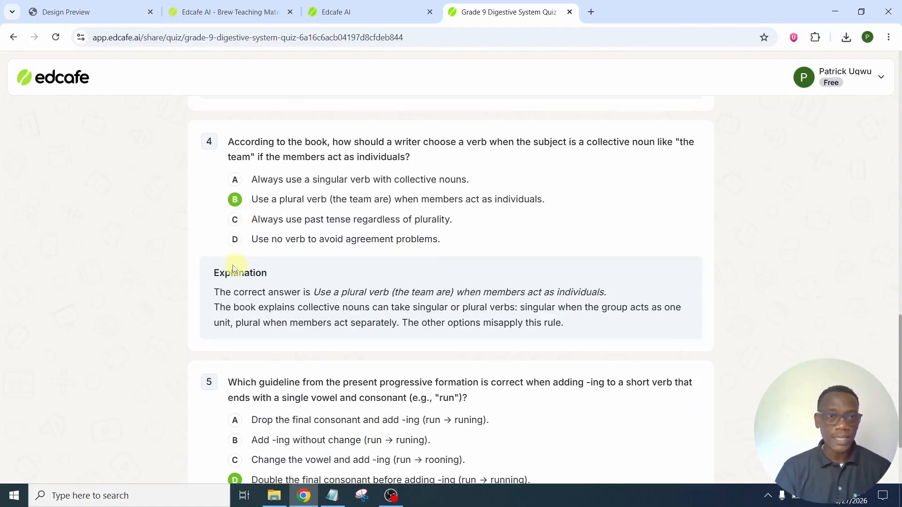
pyautogui.click(570, 13)
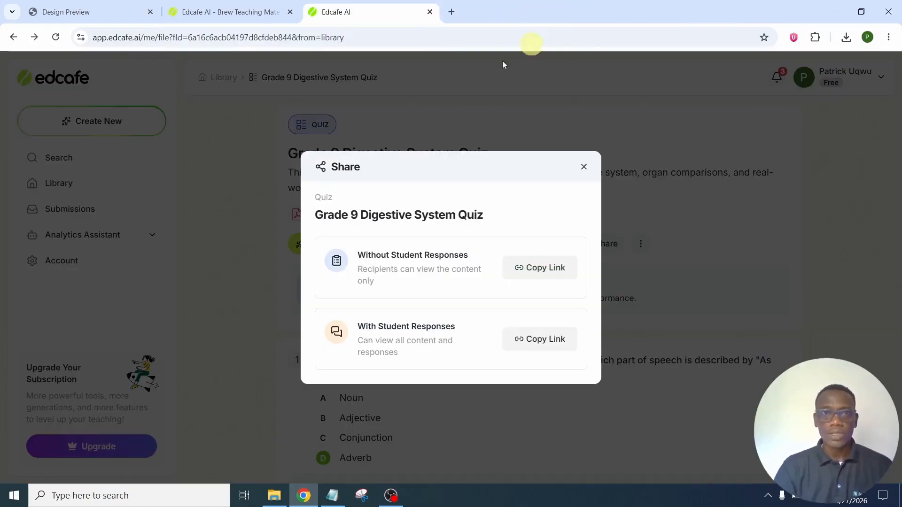
pyautogui.click(585, 167)
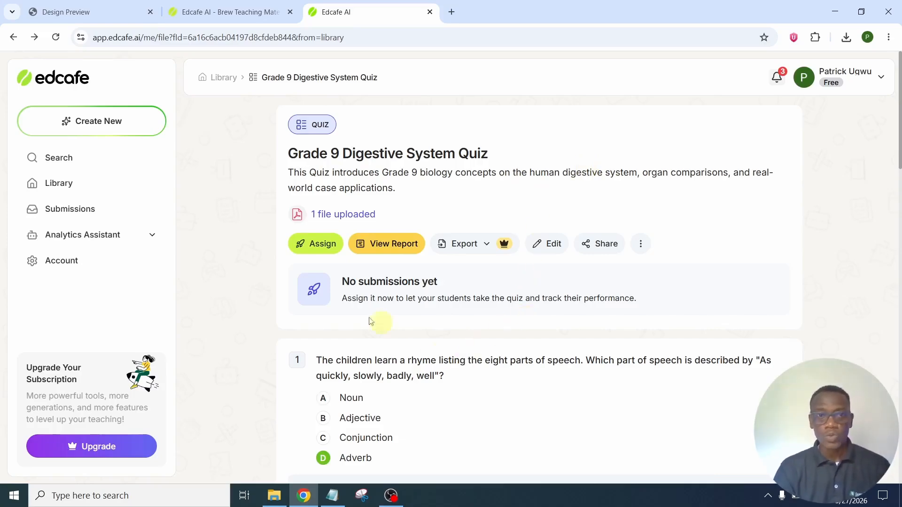
# Copy the quiz's assignment link in Classic mode and open it in a new browser tab
pyautogui.click(328, 251)
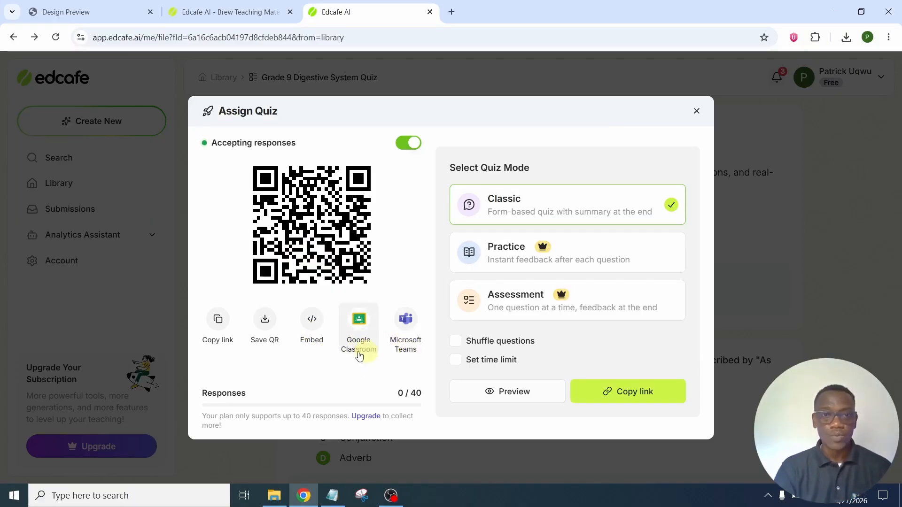
pyautogui.click(218, 323)
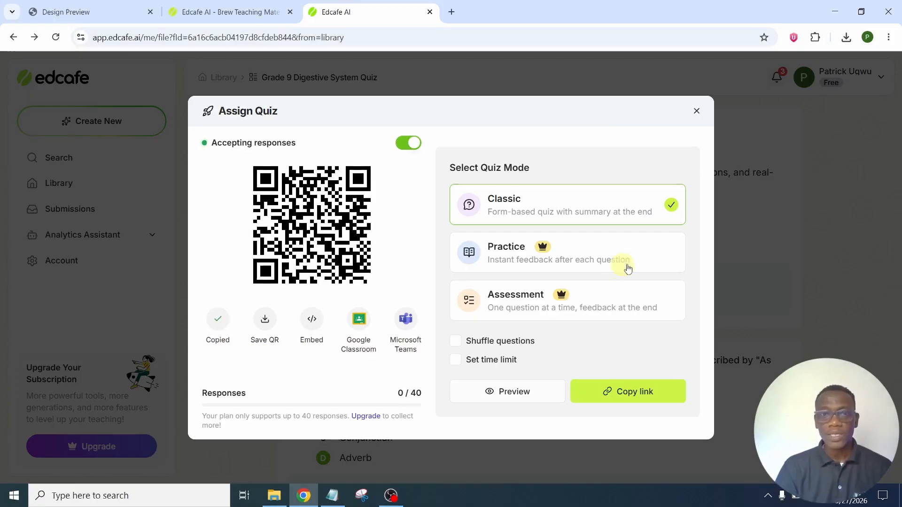
pyautogui.click(452, 12)
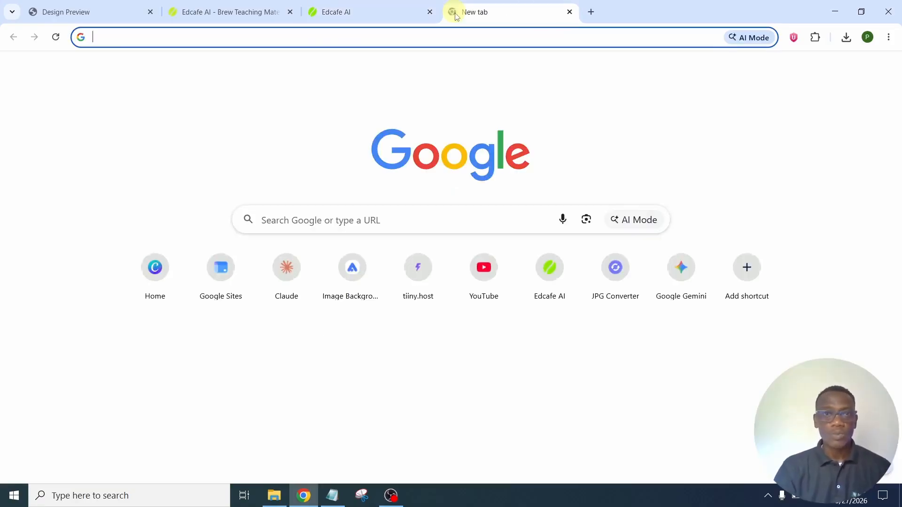
pyautogui.hotkey('ctrl', 'v')
pyautogui.press('Return')
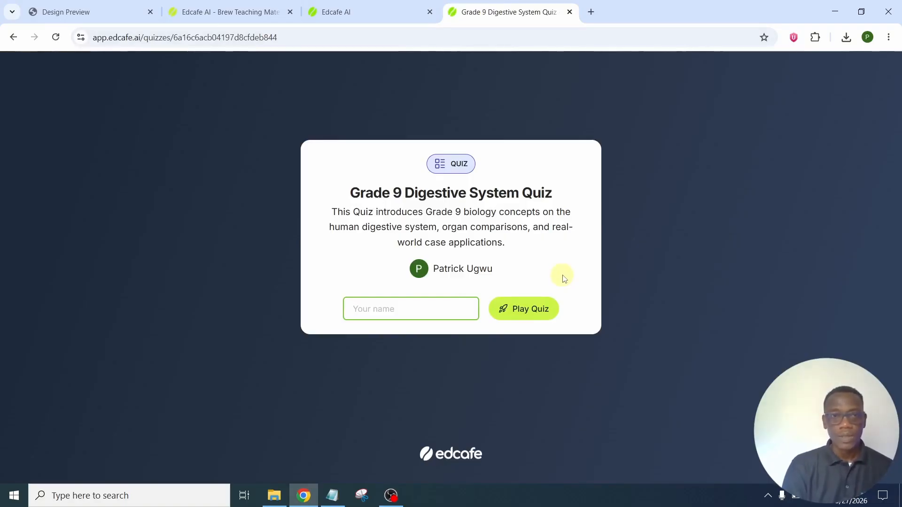
# Start the quiz under a student's name, answer questions 1 to 5 with A, A, C, C and C, and submit it
pyautogui.write('Peter')
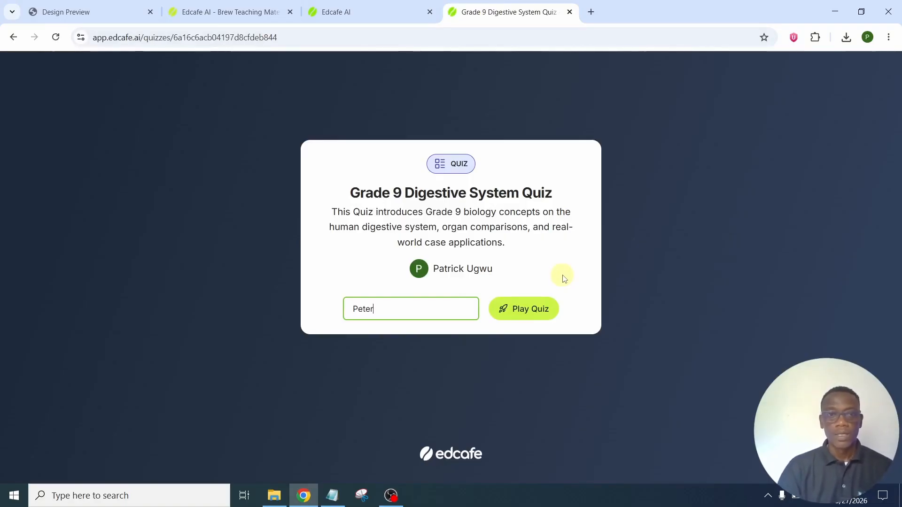
pyautogui.click(522, 312)
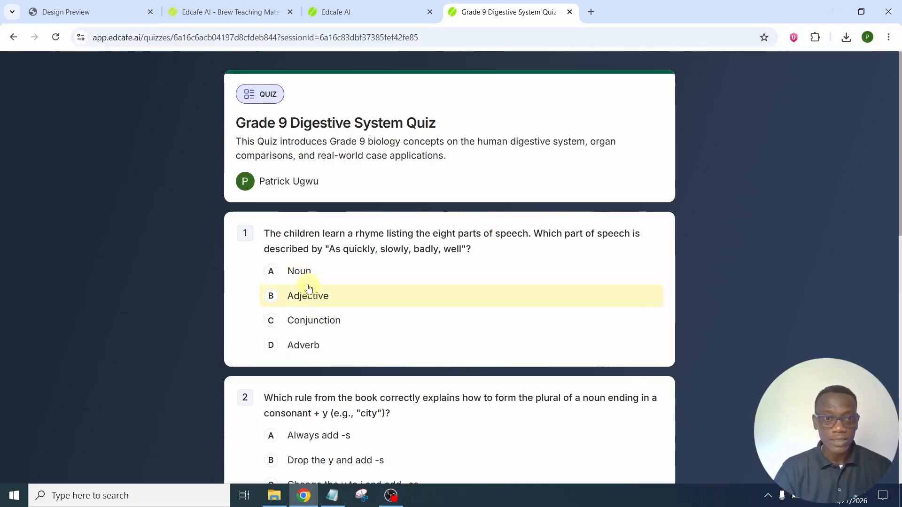
pyautogui.click(298, 274)
pyautogui.scroll(-4, 393, 328)
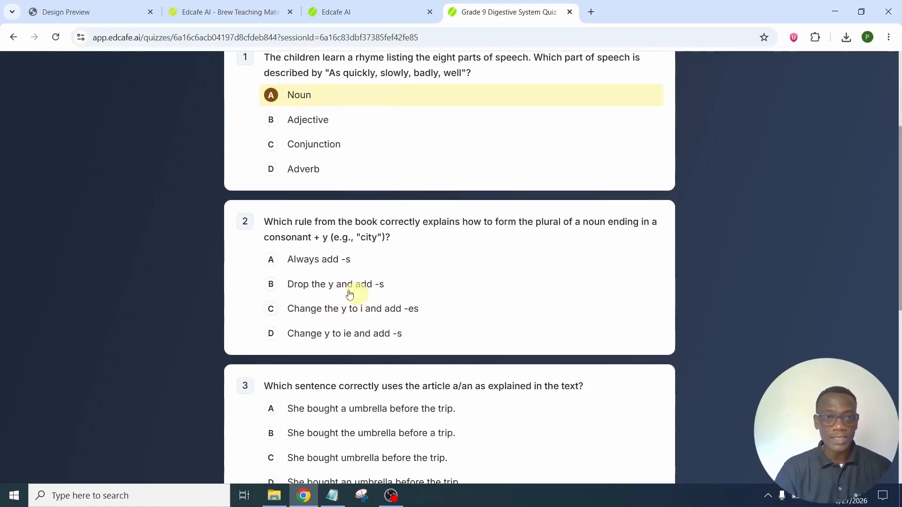
pyautogui.click(303, 266)
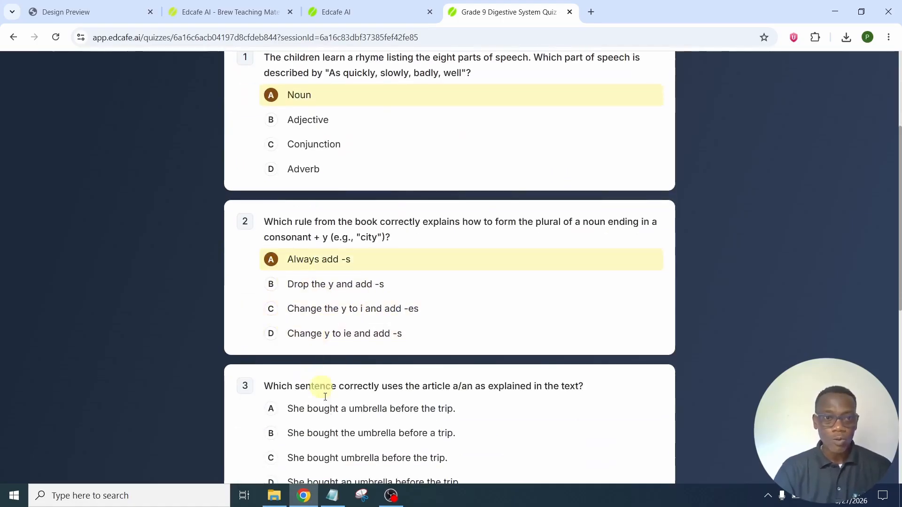
pyautogui.scroll(-3, 314, 387)
pyautogui.click(312, 282)
pyautogui.scroll(-3, 392, 326)
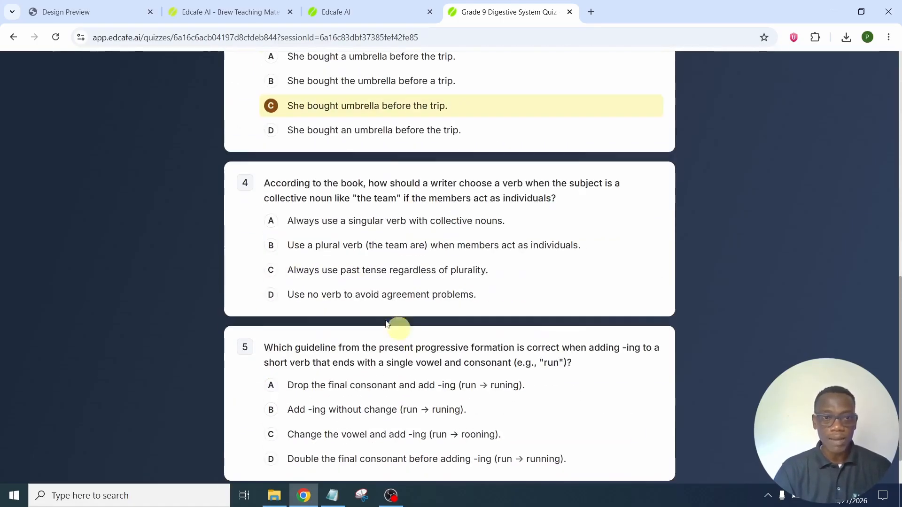
pyautogui.click(333, 274)
pyautogui.scroll(-2, 366, 376)
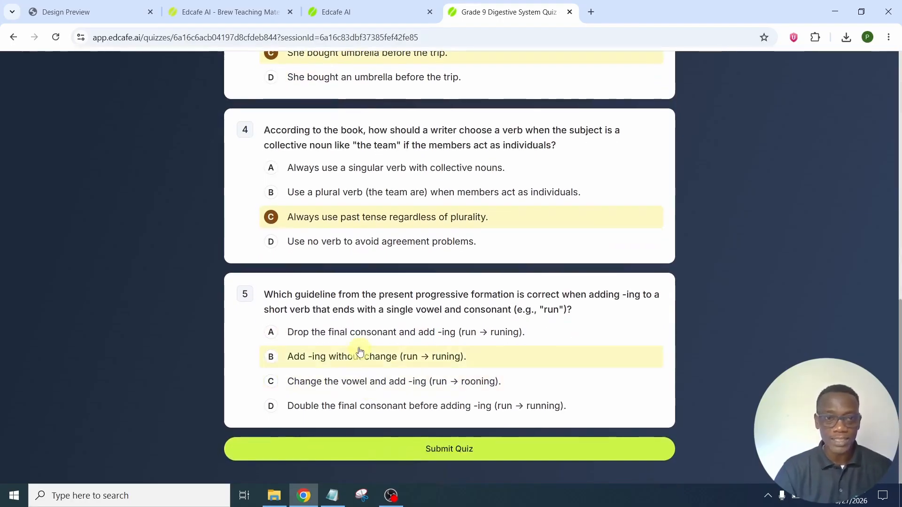
pyautogui.click(349, 379)
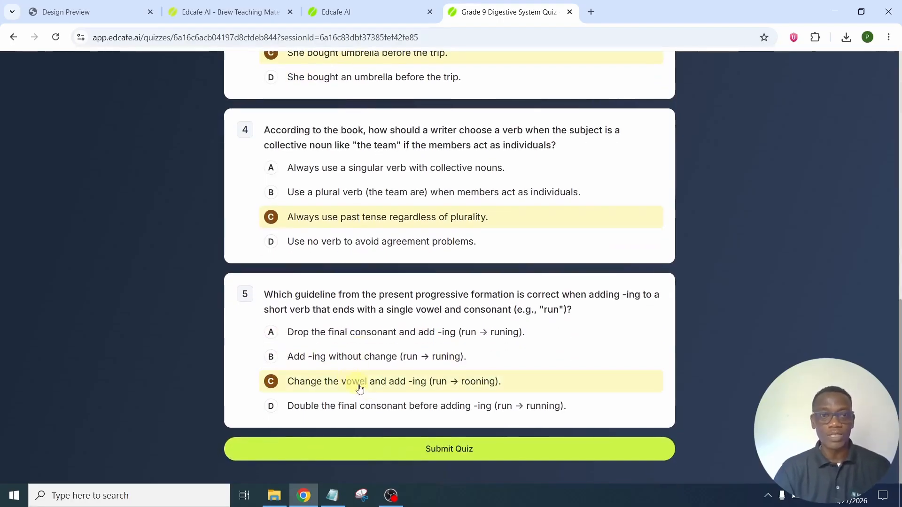
pyautogui.click(483, 452)
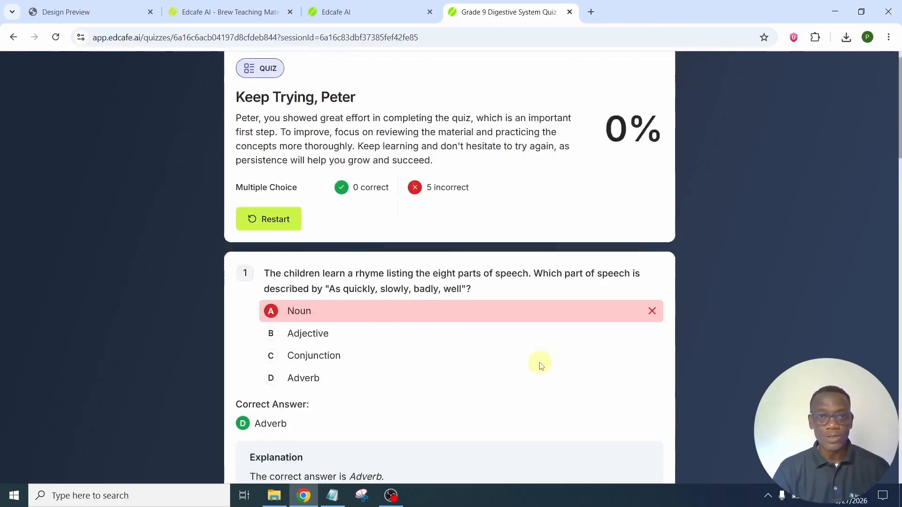
# Review the student's graded answers and explanations, and restart the quiz for practice
pyautogui.scroll(-20, 540, 371)
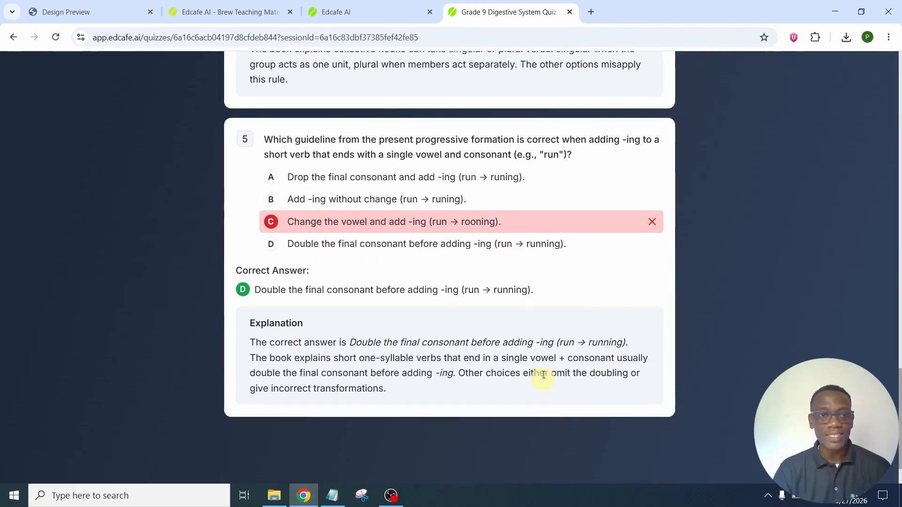
pyautogui.scroll(20, 543, 366)
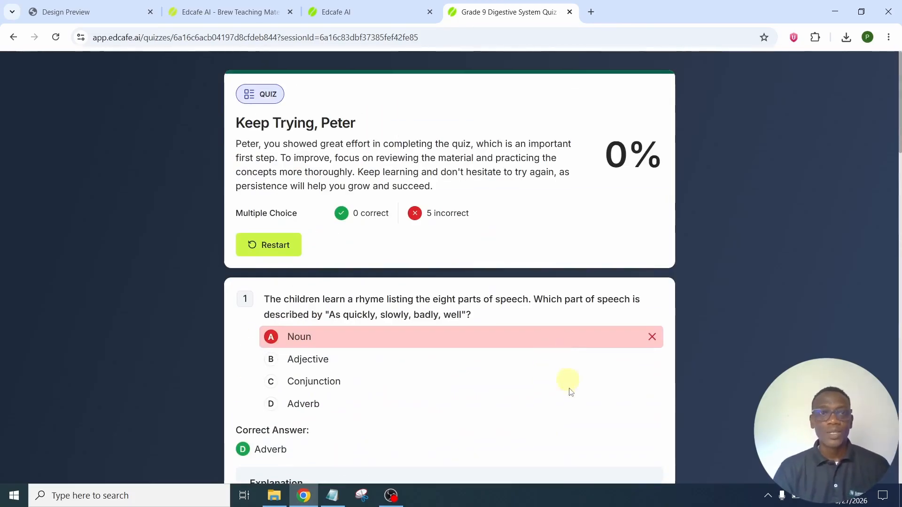
pyautogui.click(276, 253)
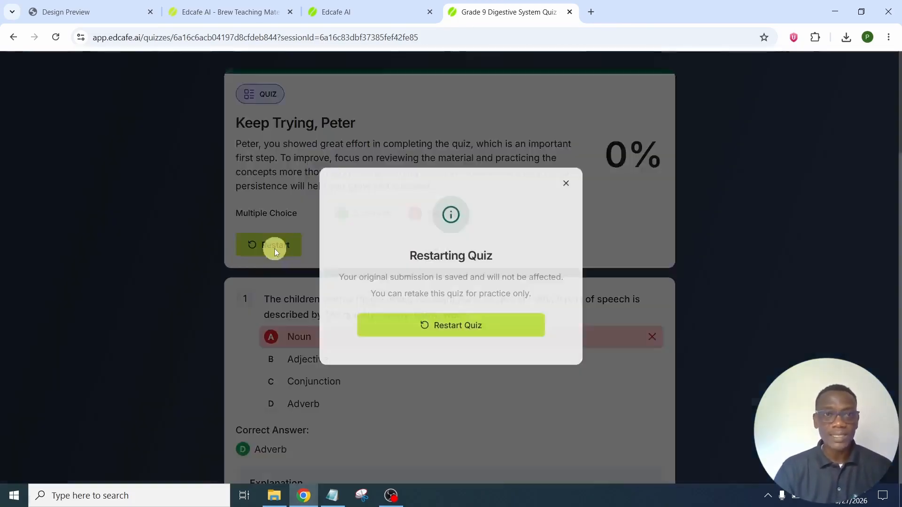
pyautogui.click(440, 332)
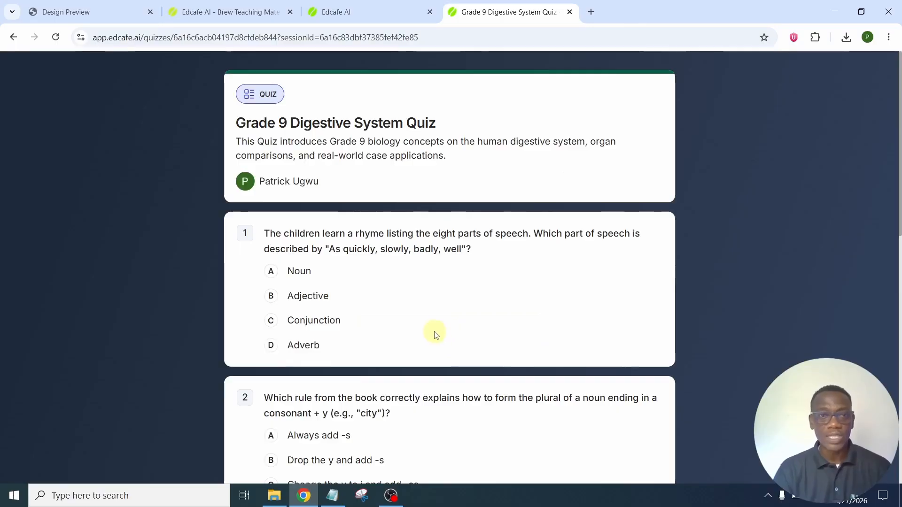
# Return to the teacher's Edcafe tab, check the response usage and examine the quiz's participant report
pyautogui.click(348, 21)
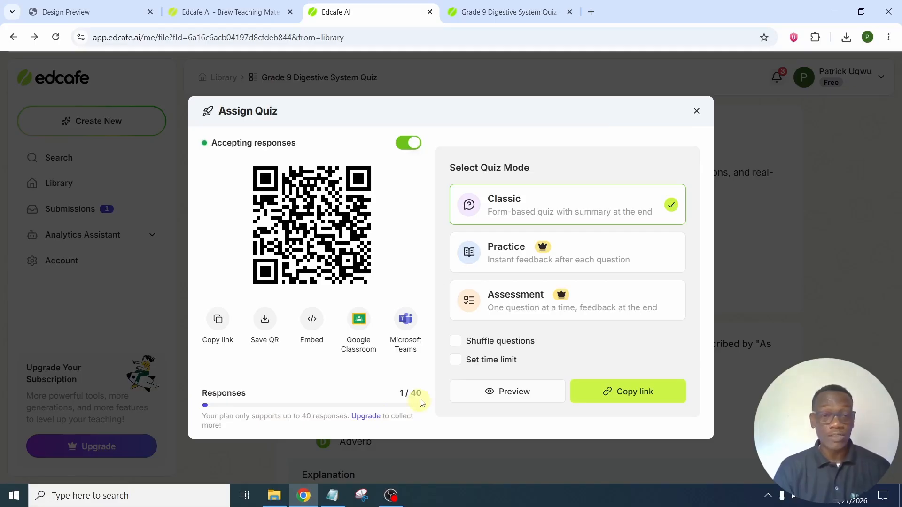
pyautogui.click(697, 113)
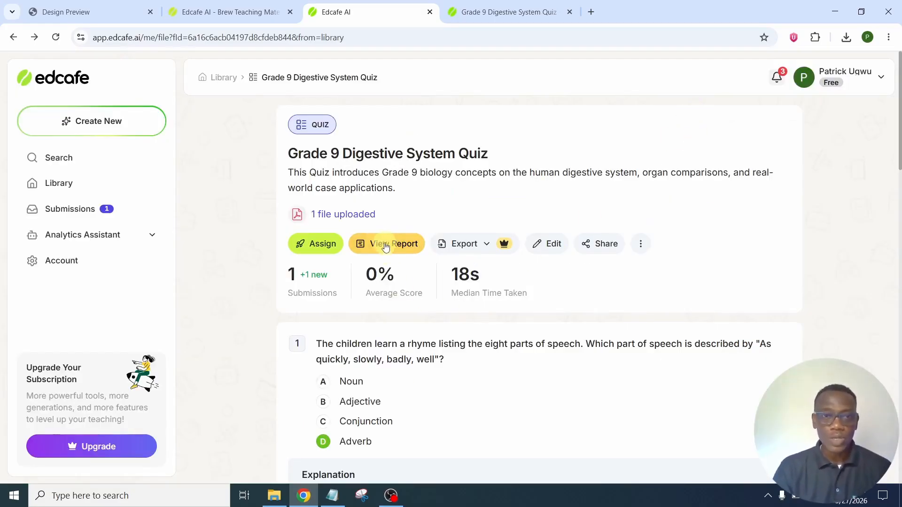
pyautogui.click(402, 245)
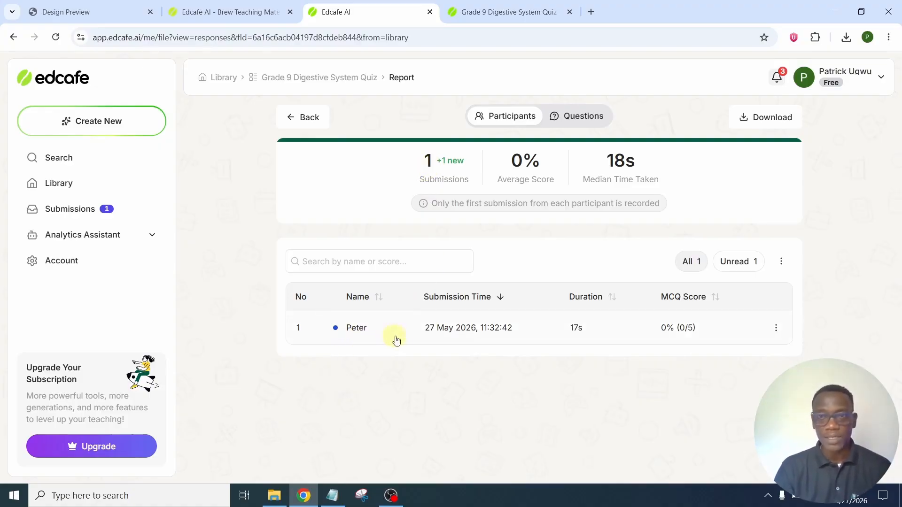
pyautogui.click(299, 122)
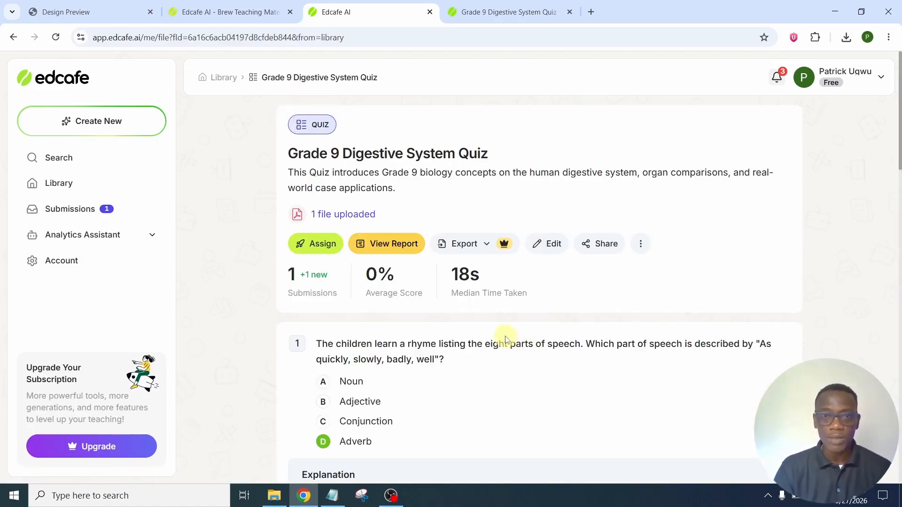
# Edit the saved quiz by deleting and retyping the question mark that ends question 1, and save it
pyautogui.scroll(-9, 471, 341)
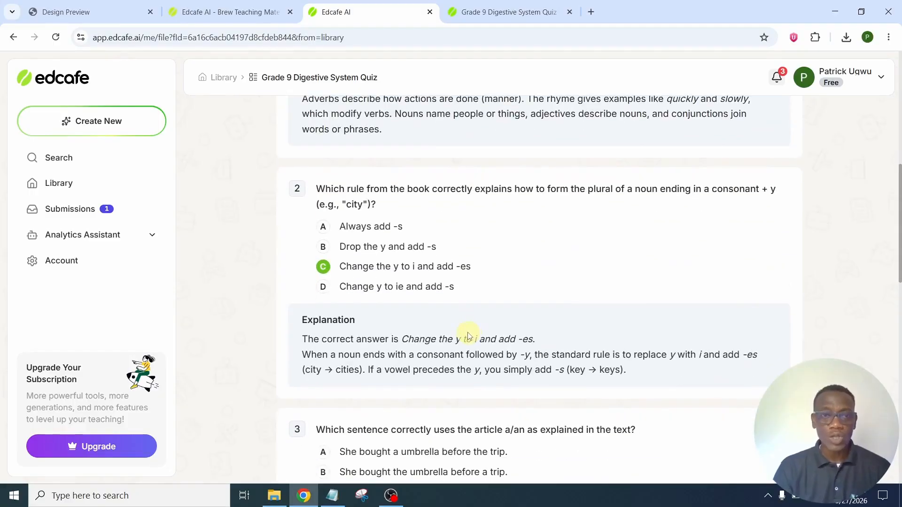
pyautogui.scroll(-8, 467, 334)
pyautogui.scroll(20, 467, 331)
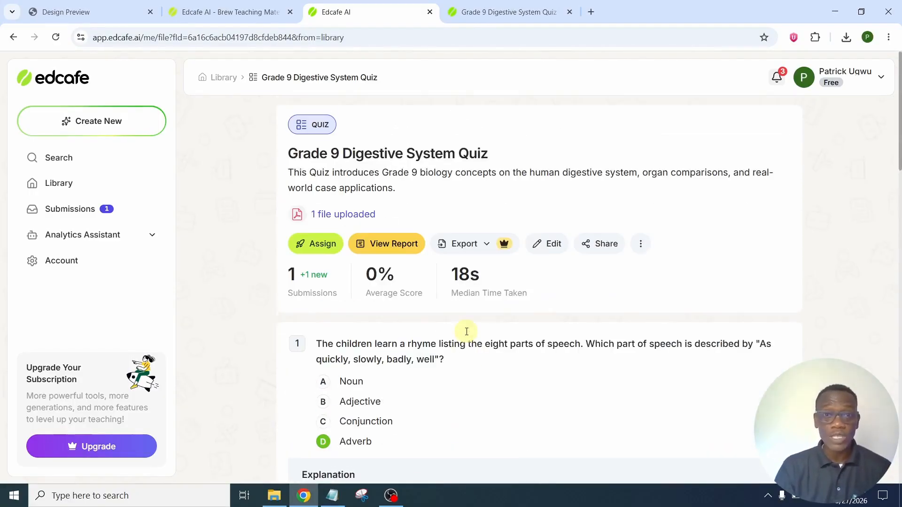
pyautogui.click(548, 249)
pyautogui.scroll(-3, 497, 371)
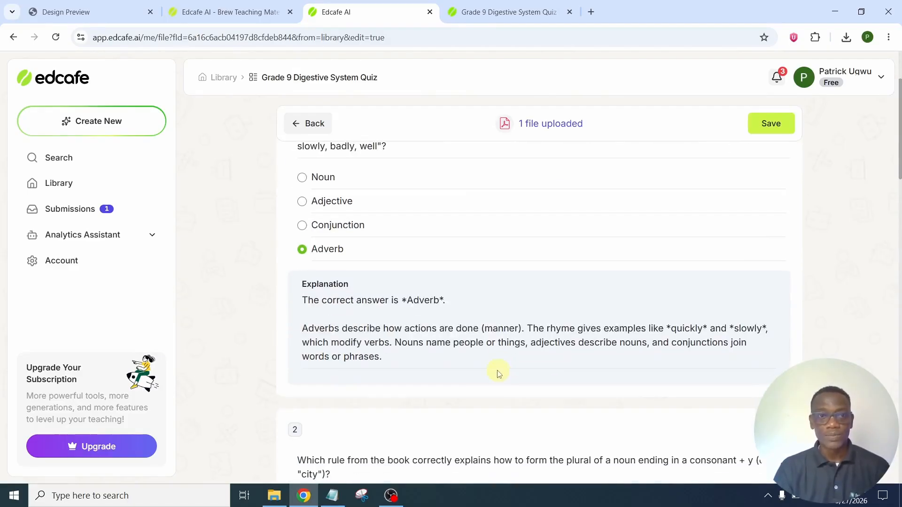
pyautogui.scroll(3, 465, 332)
pyautogui.click(396, 262)
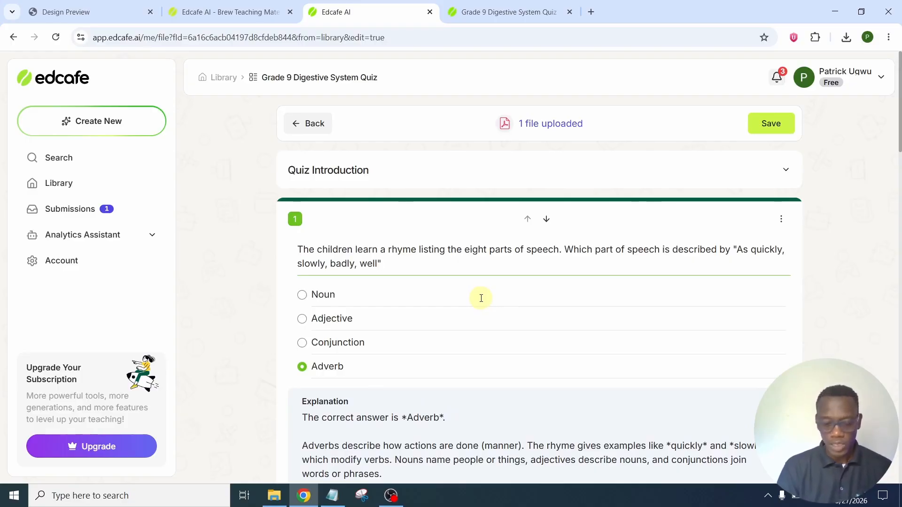
pyautogui.click(770, 129)
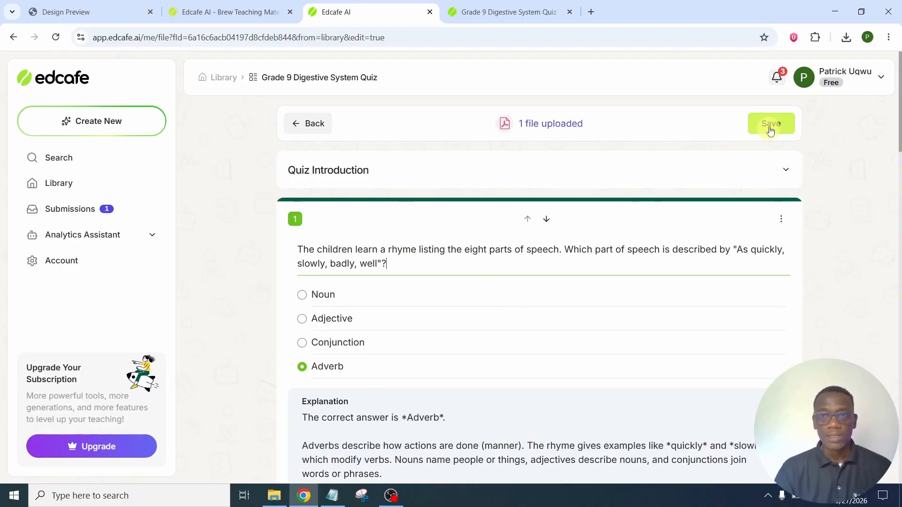
pyautogui.click(770, 130)
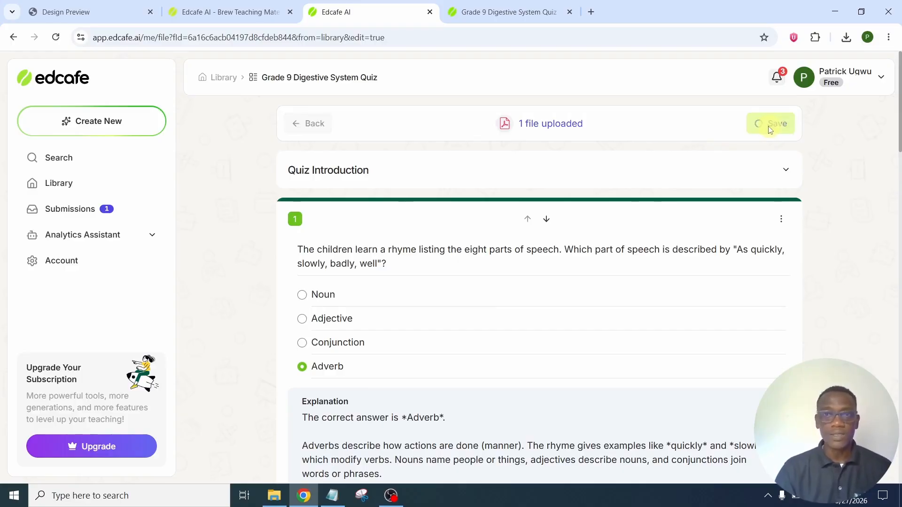
# Start creating a new YouTube Quiz
pyautogui.scroll(-18, 483, 255)
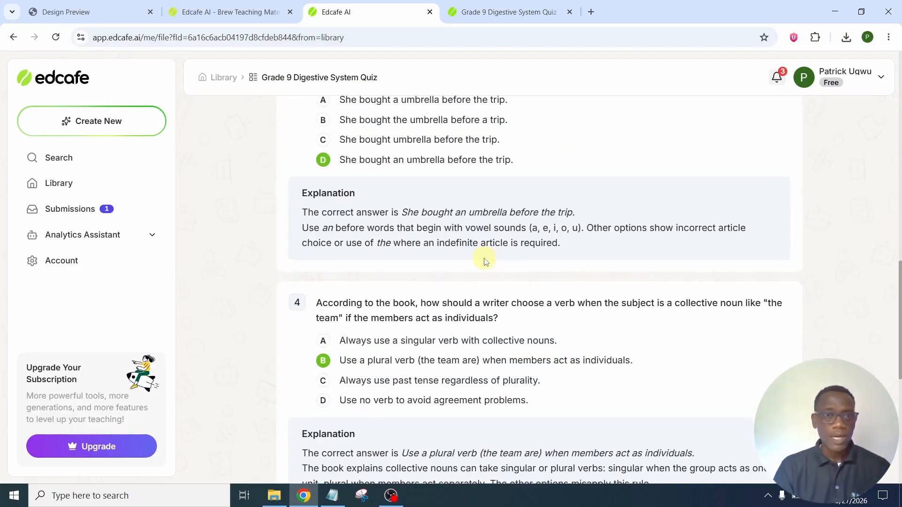
pyautogui.scroll(-2, 485, 261)
pyautogui.scroll(20, 485, 262)
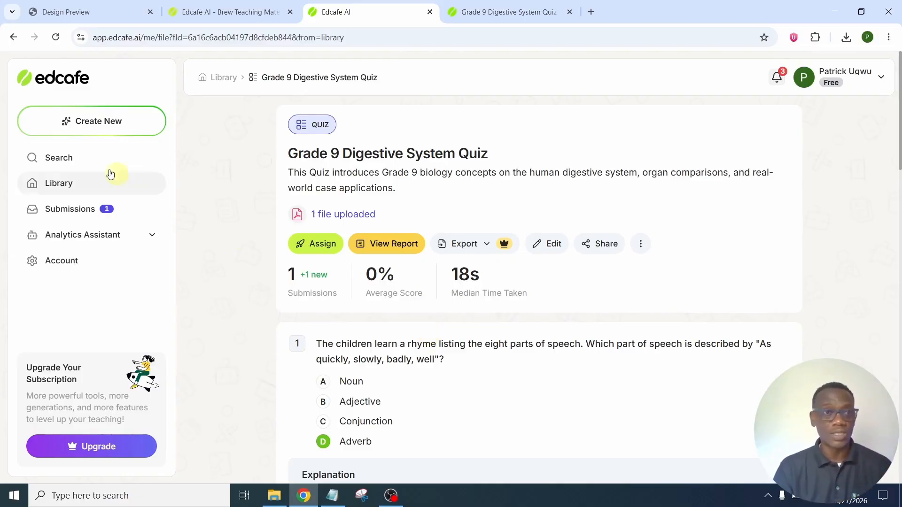
pyautogui.click(109, 124)
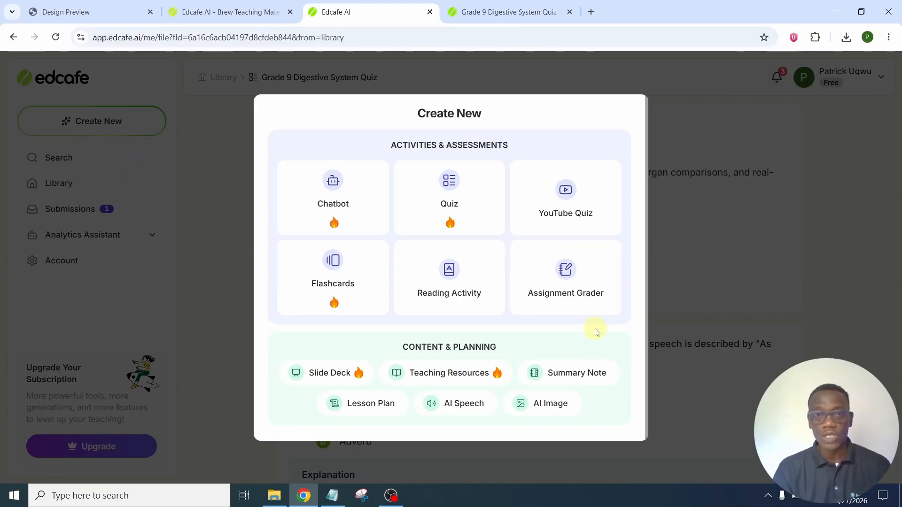
pyautogui.click(587, 205)
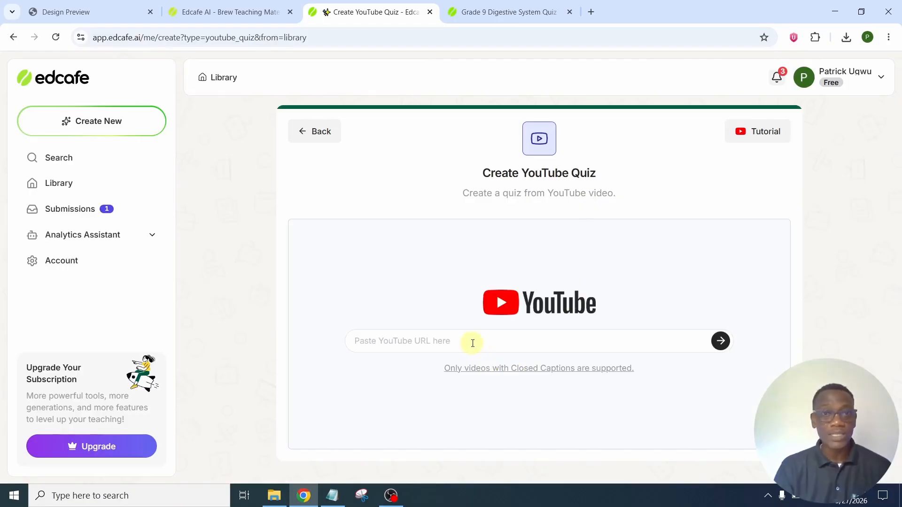
# Find the "Basic English Grammar: Parts of Speech" video on YouTube by searching "english grammar" in a new tab, and copy its share link
pyautogui.click(593, 15)
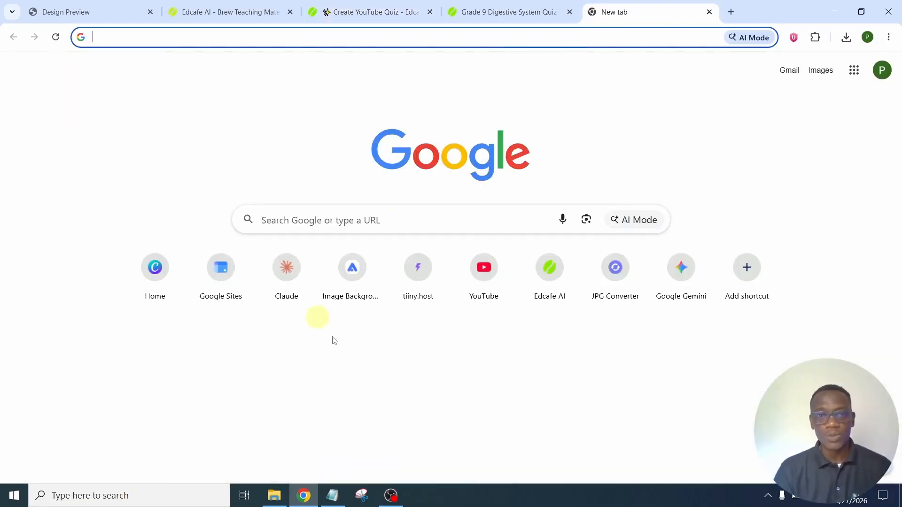
pyautogui.click(477, 277)
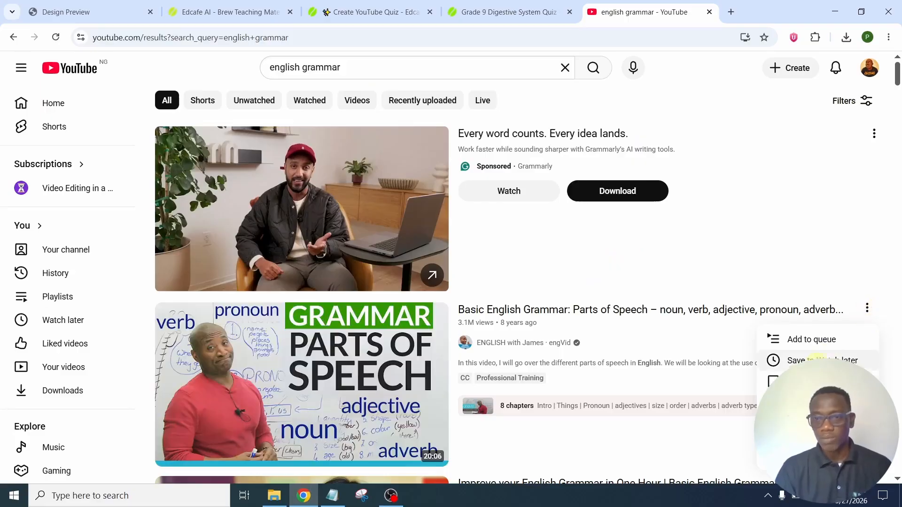
pyautogui.click(789, 412)
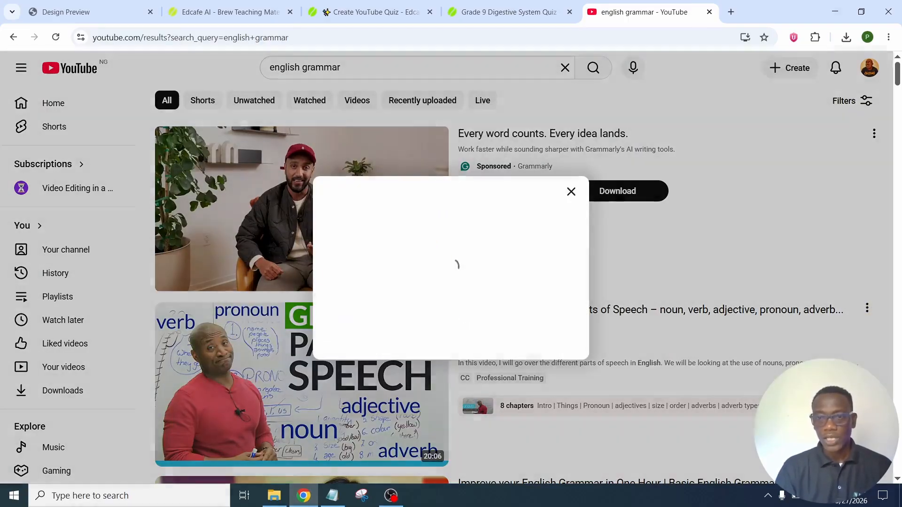
pyautogui.click(551, 329)
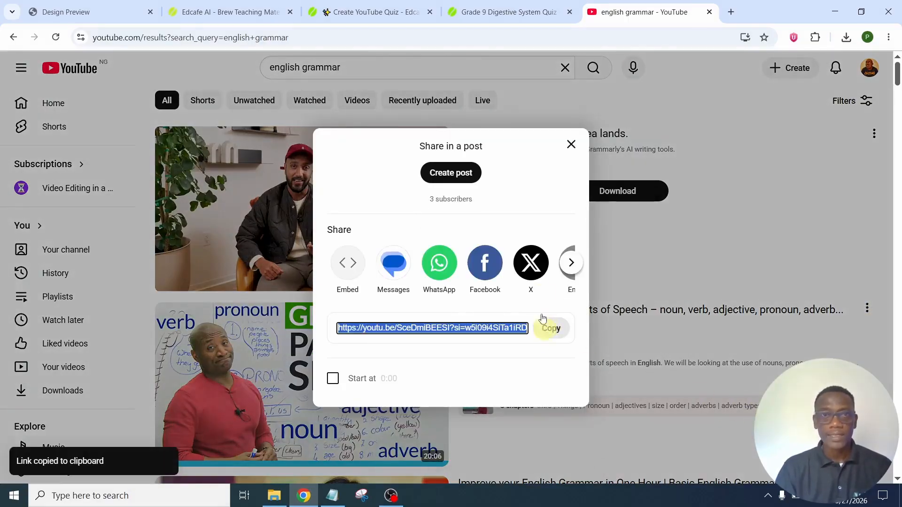
# Return to the Create YouTube Quiz page in Edcafe and submit the copied video link as the quiz source
pyautogui.click(487, 18)
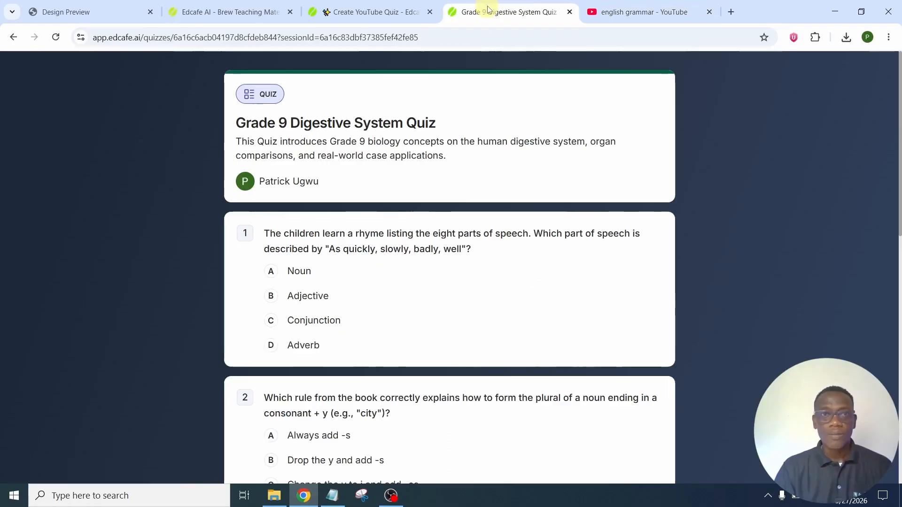
pyautogui.click(392, 14)
pyautogui.click(446, 343)
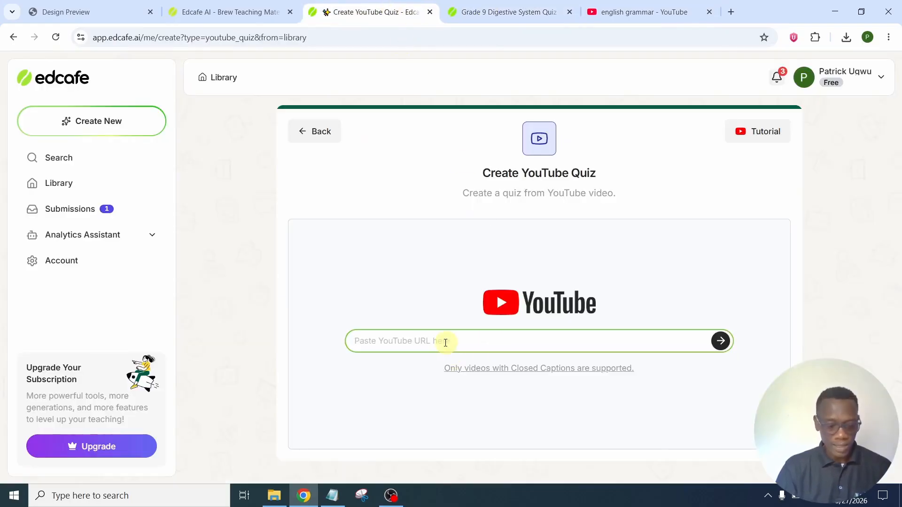
pyautogui.hotkey('ctrl', 'v')
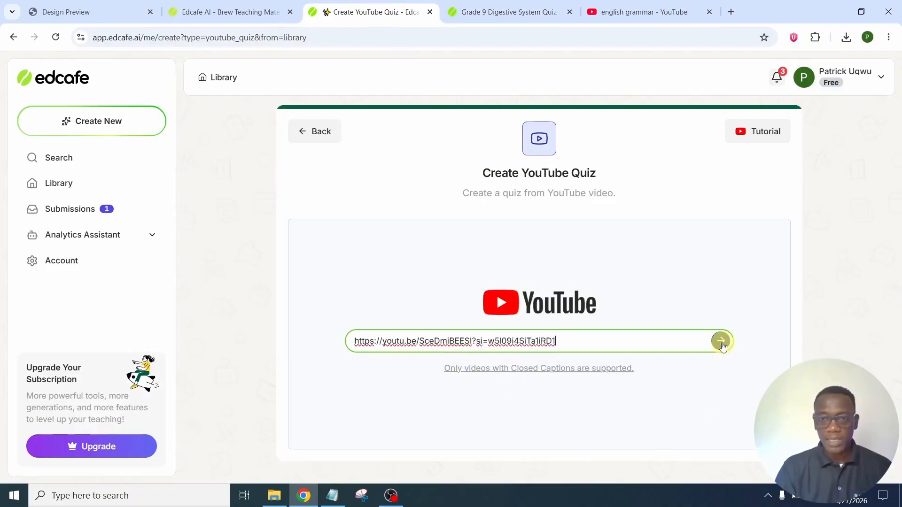
pyautogui.click(722, 343)
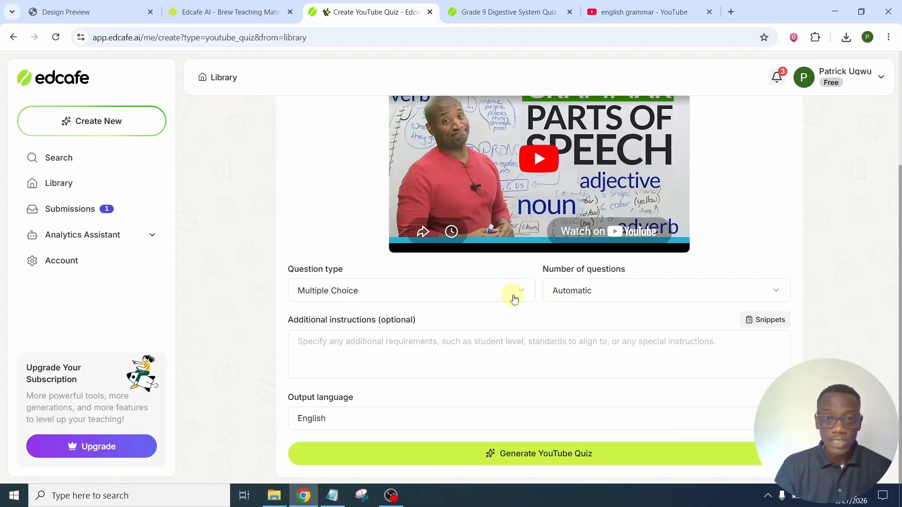
# Keep the question type as Multiple Choice, set the number of questions to 5, and generate the YouTube quiz without additional instructions
pyautogui.click(521, 292)
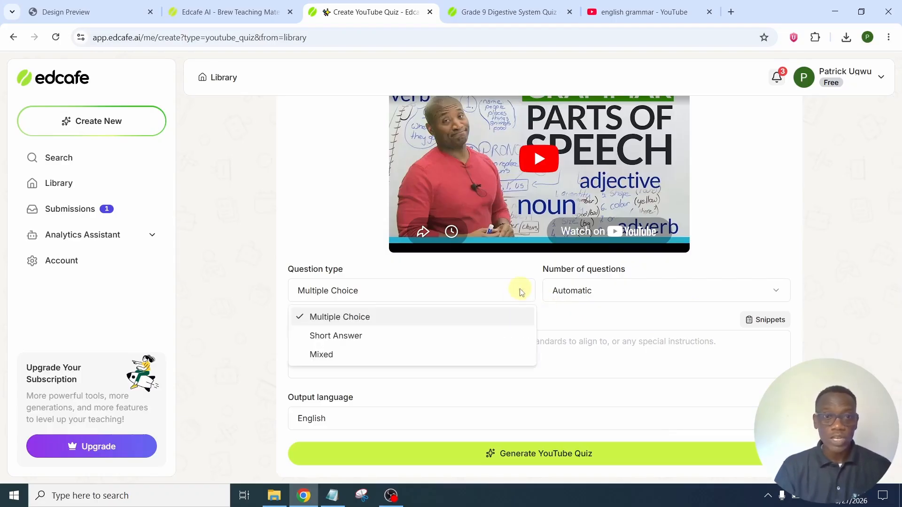
pyautogui.click(521, 291)
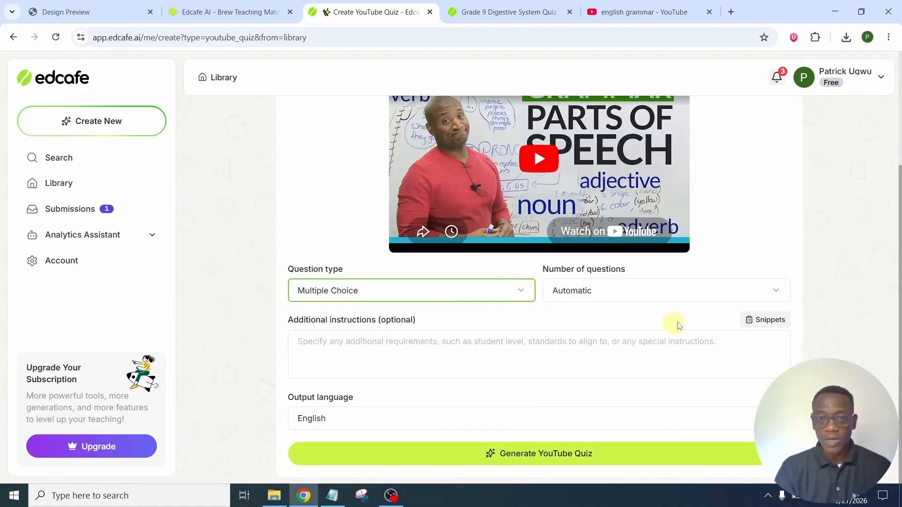
pyautogui.click(774, 292)
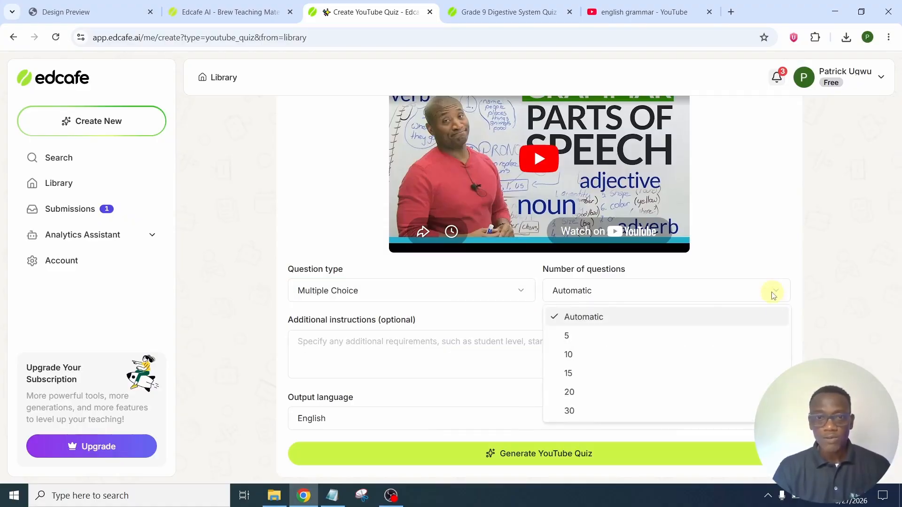
pyautogui.click(587, 336)
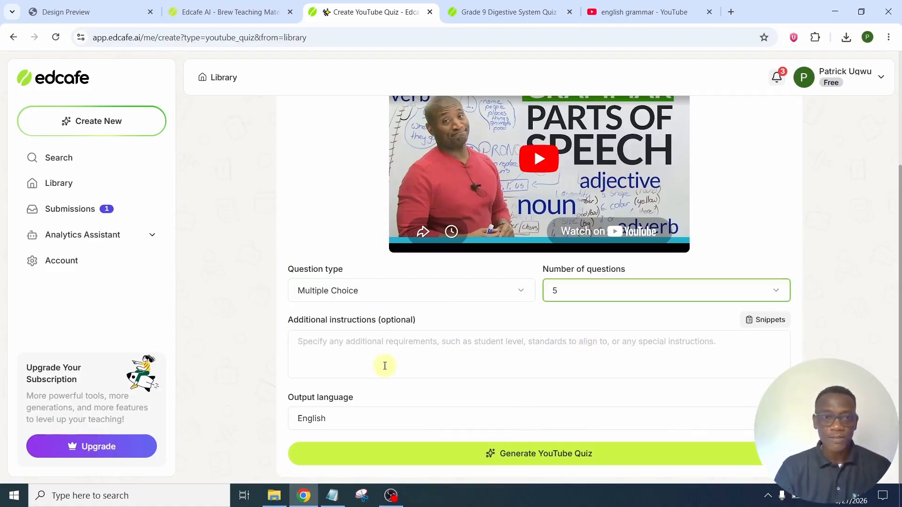
pyautogui.click(375, 349)
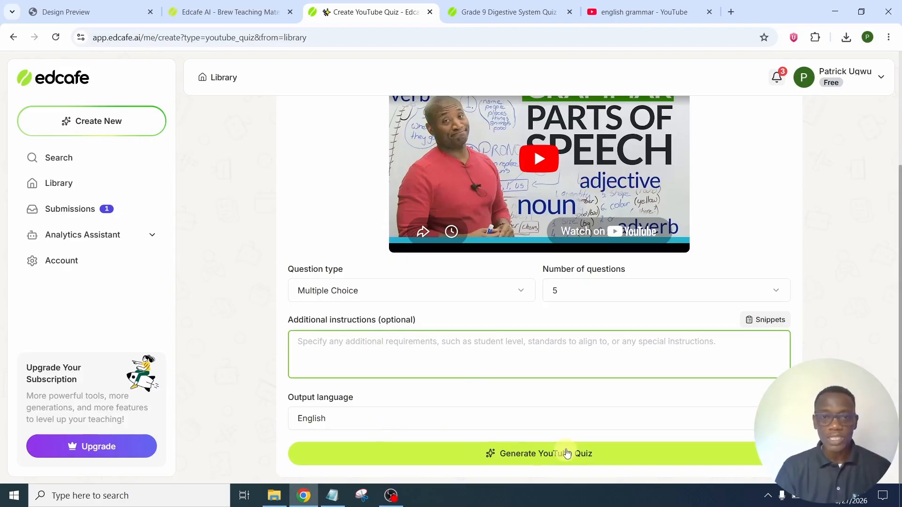
pyautogui.click(566, 452)
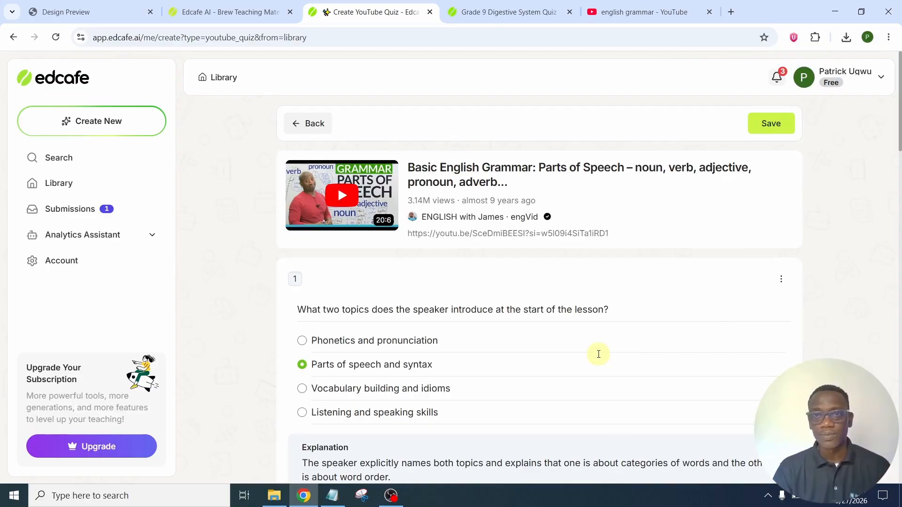
# Review the generated YouTube quiz's questions, marked answers and explanations with their video timestamps
pyautogui.scroll(-3, 552, 387)
pyautogui.scroll(-10, 552, 386)
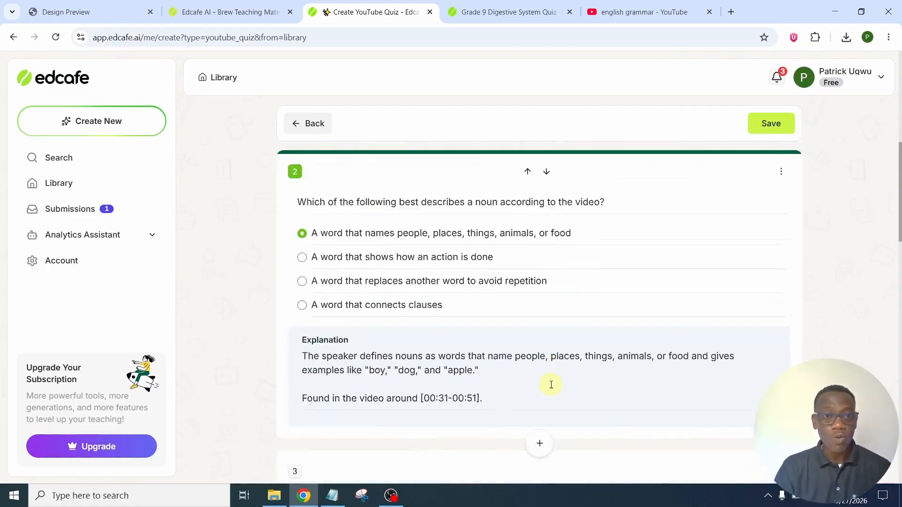
pyautogui.scroll(-12, 551, 388)
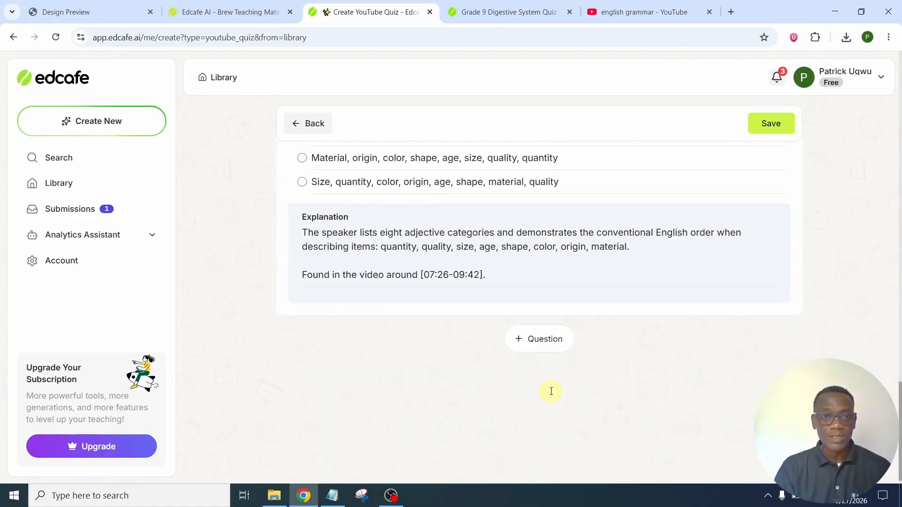
pyautogui.scroll(14, 551, 389)
pyautogui.scroll(10, 552, 390)
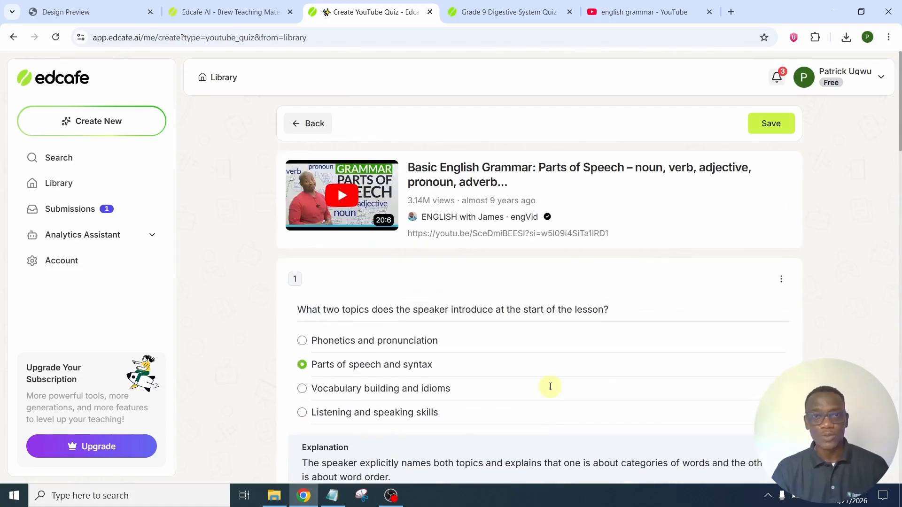